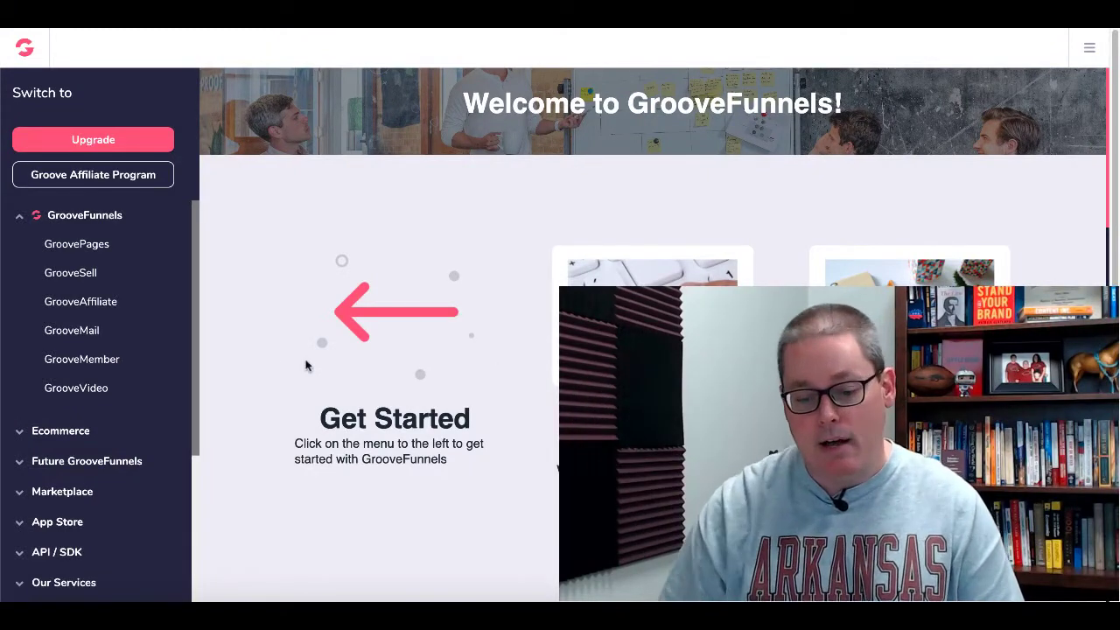
Open GrooveMail and look over the GrooveMail Bugs board on the GrooveFunnels feedback site.
click(76, 341)
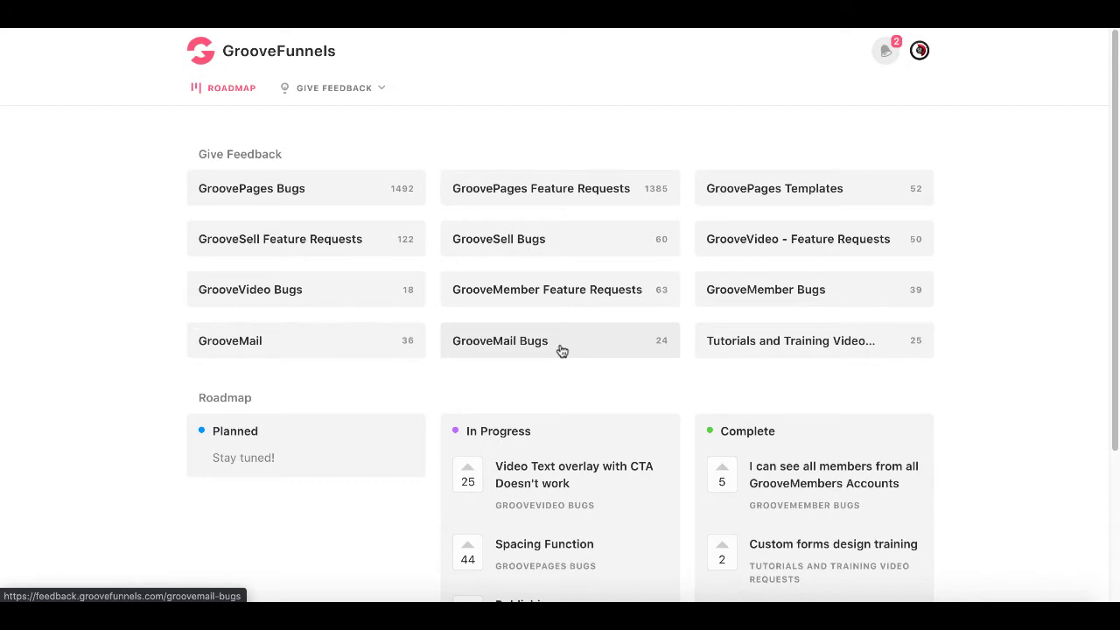
click(562, 351)
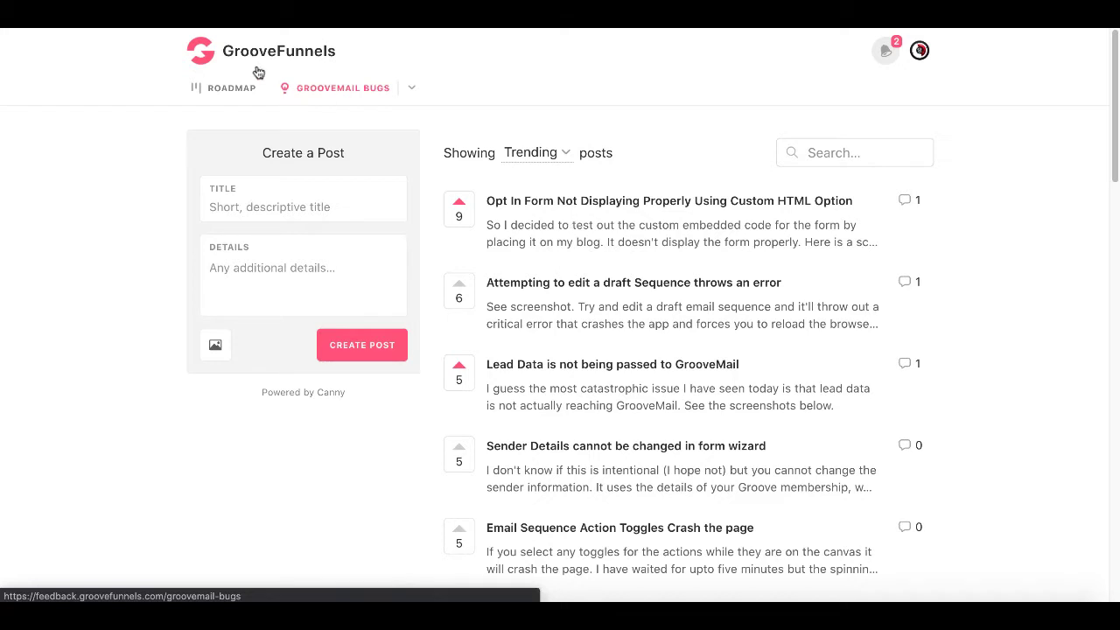
click(237, 97)
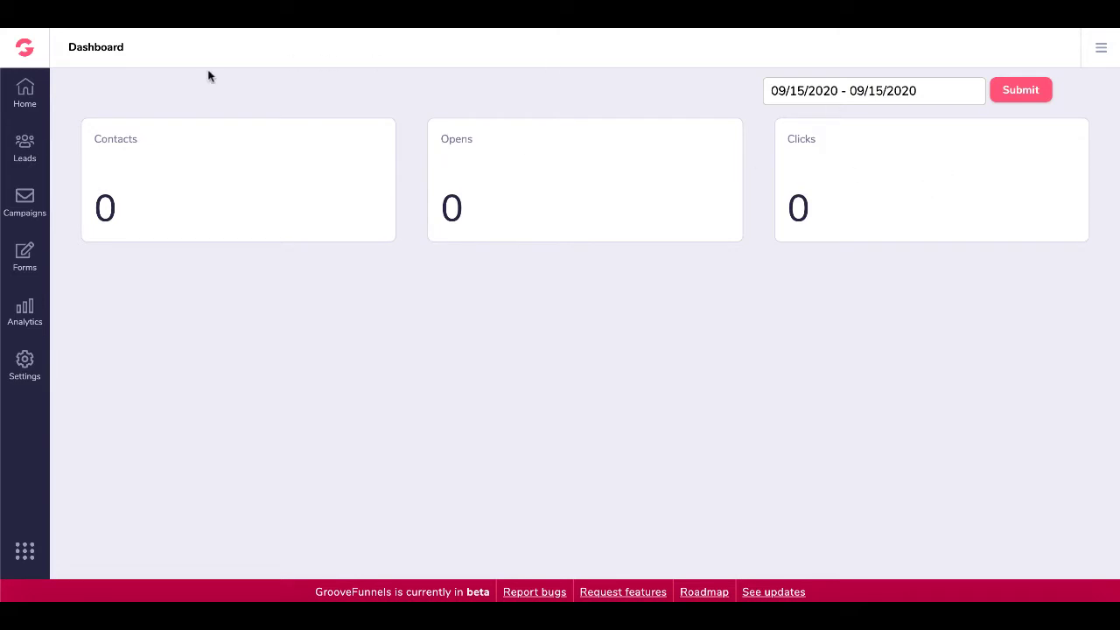
View the existing contact lists and the leads table in GrooveMail.
click(23, 148)
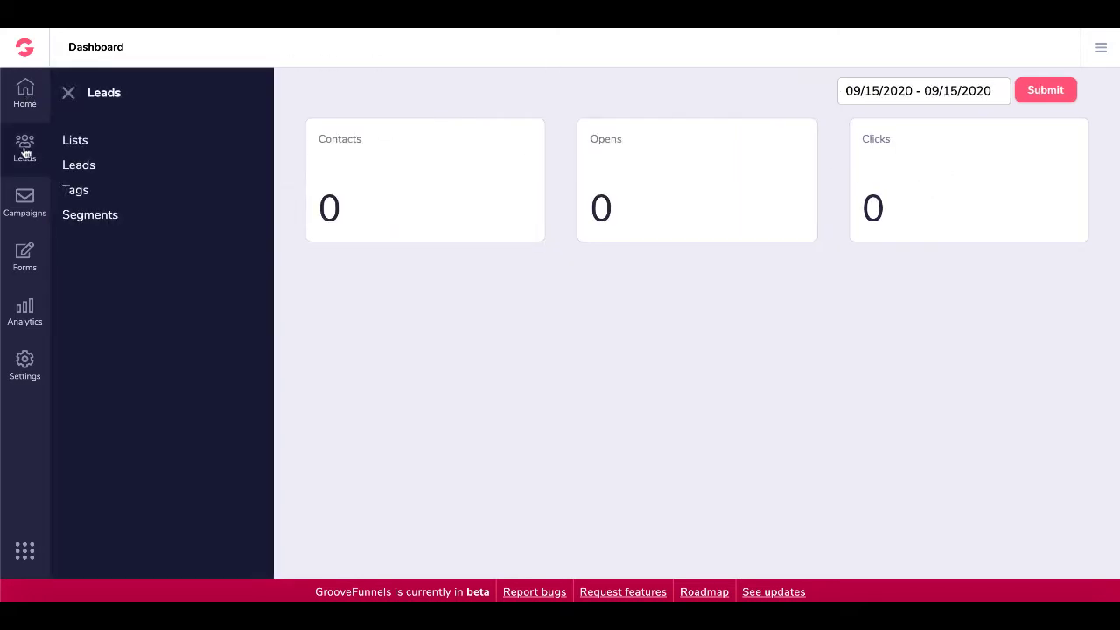
click(77, 143)
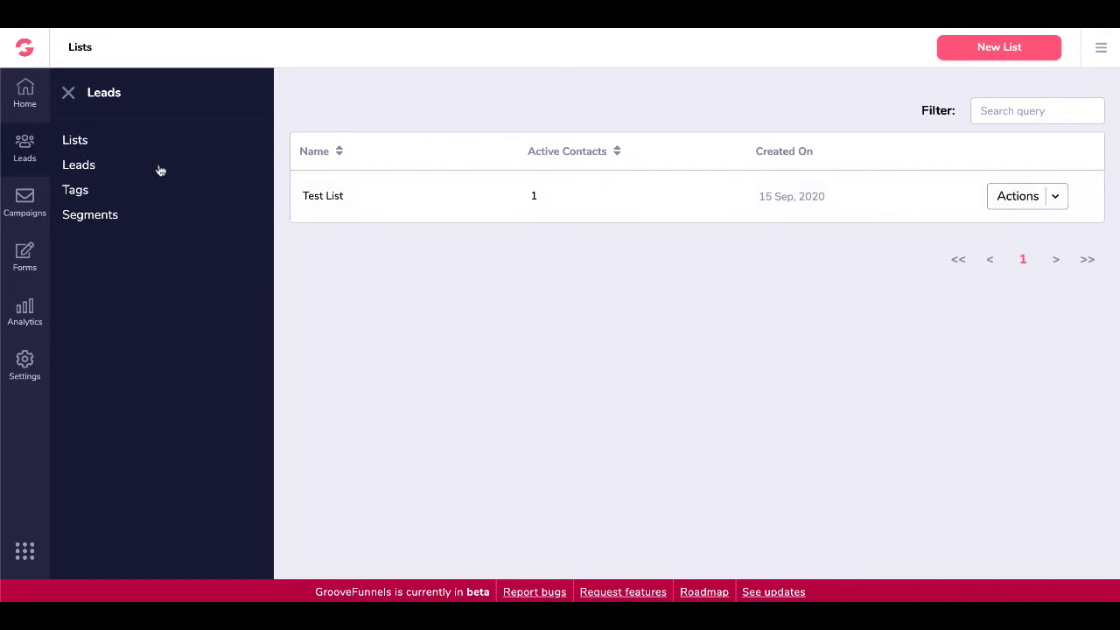
click(91, 166)
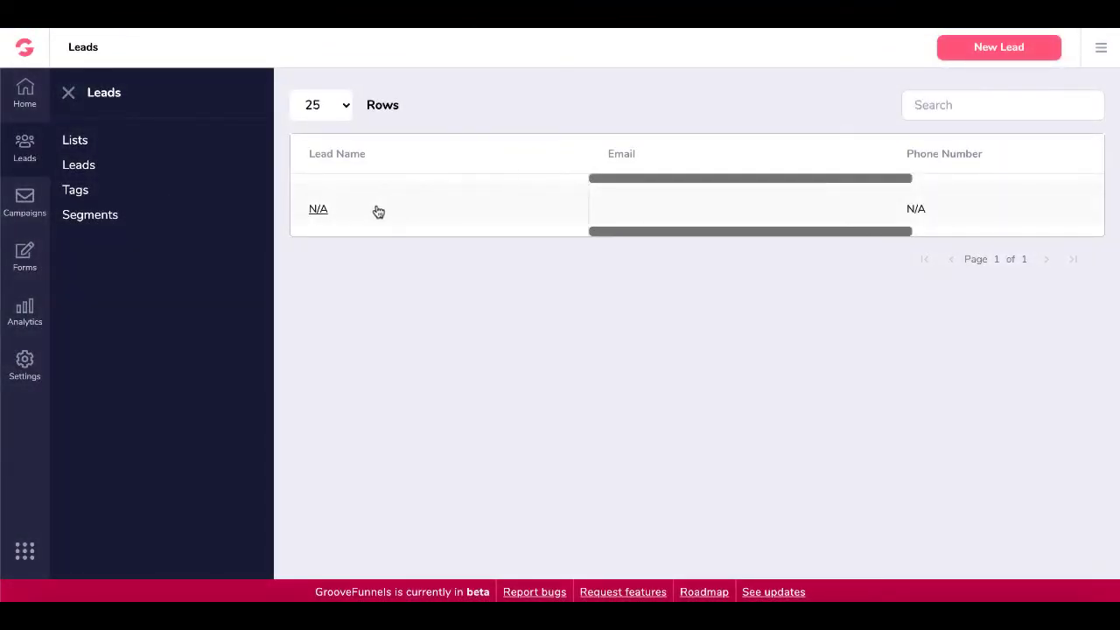
Review the existing lead's email, sequences, transactions and subscriptions details and return to the leads table.
click(319, 212)
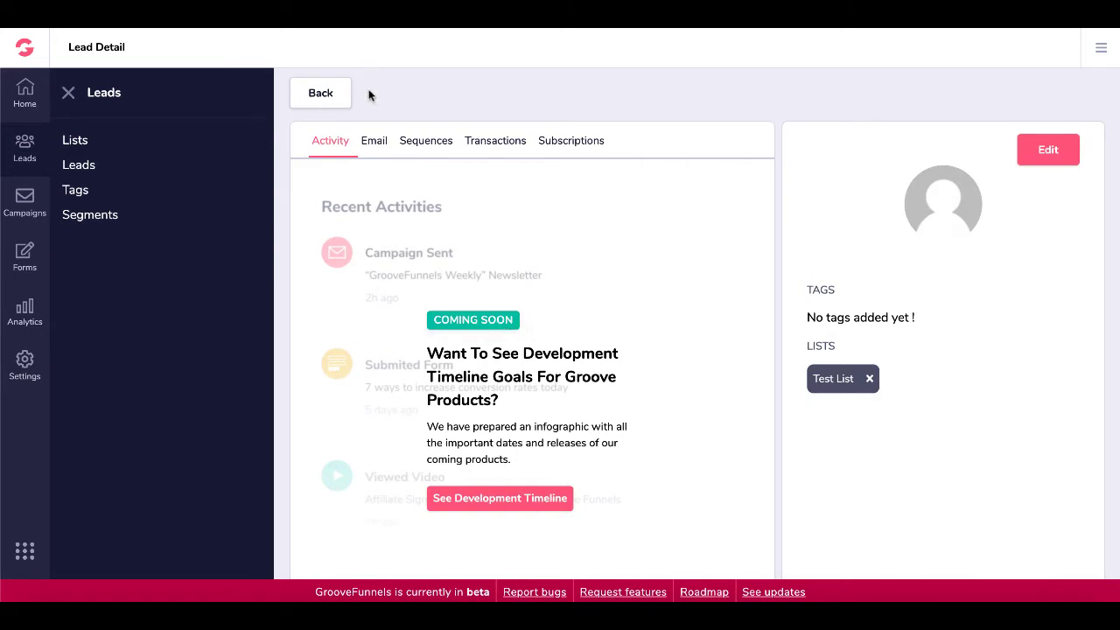
click(373, 146)
click(426, 149)
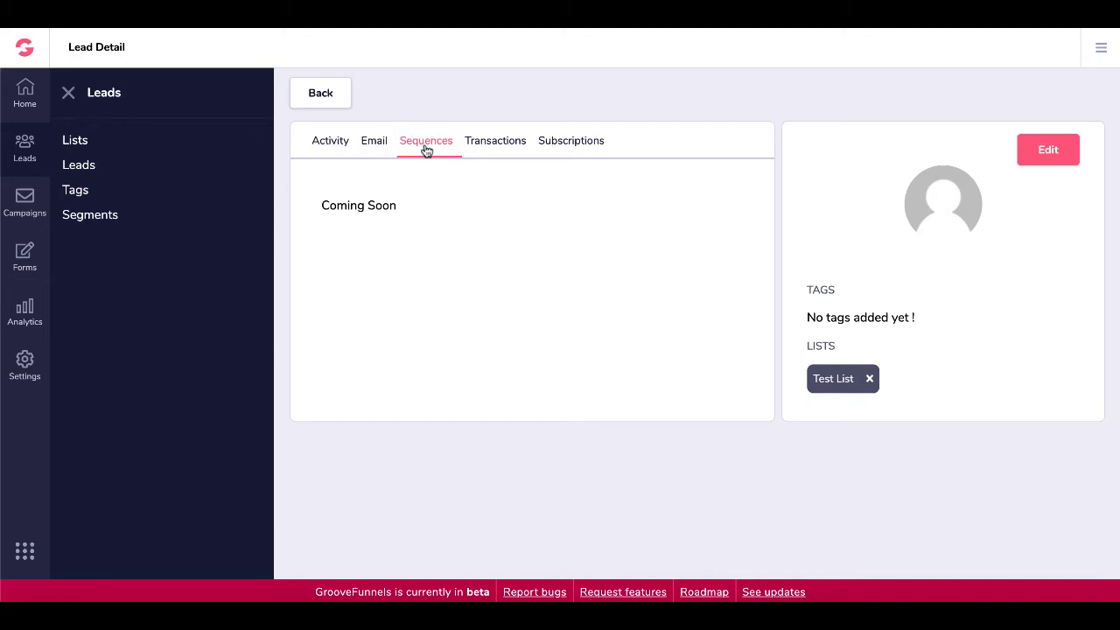
click(491, 150)
click(569, 155)
click(334, 101)
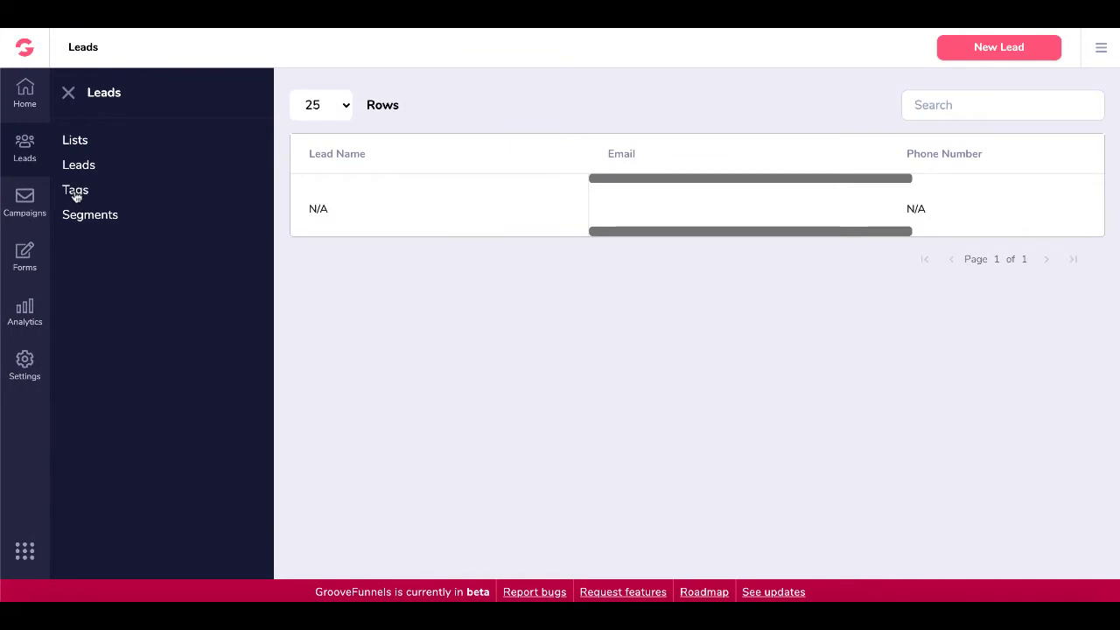
View the tags and segments pages for the leads.
click(75, 194)
click(98, 218)
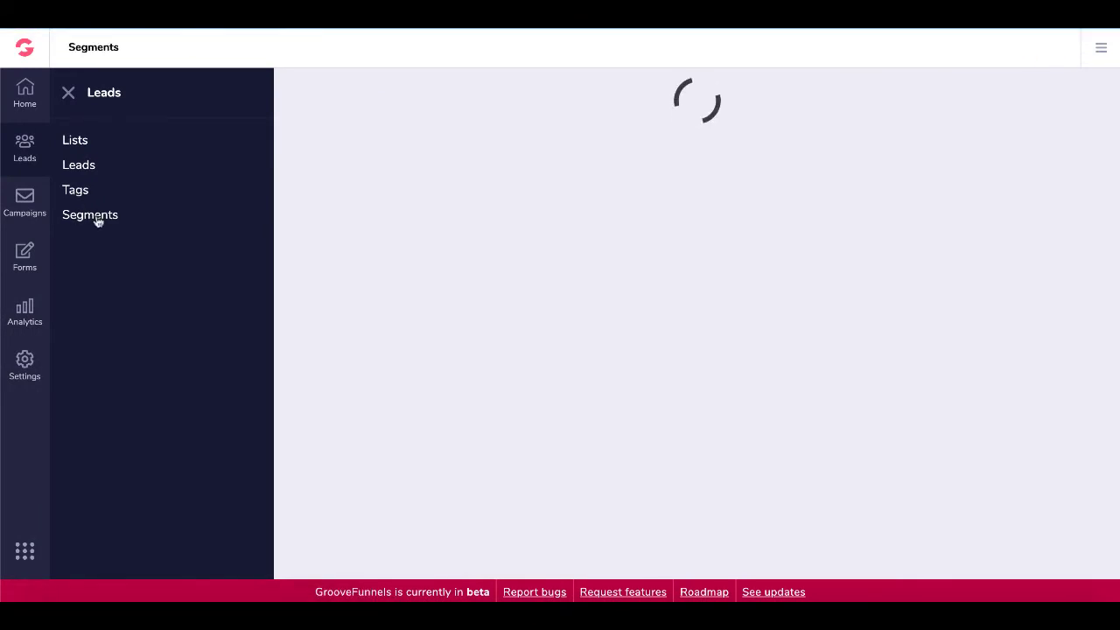
View the campaign broadcasts and sequences and the list of forms.
click(26, 198)
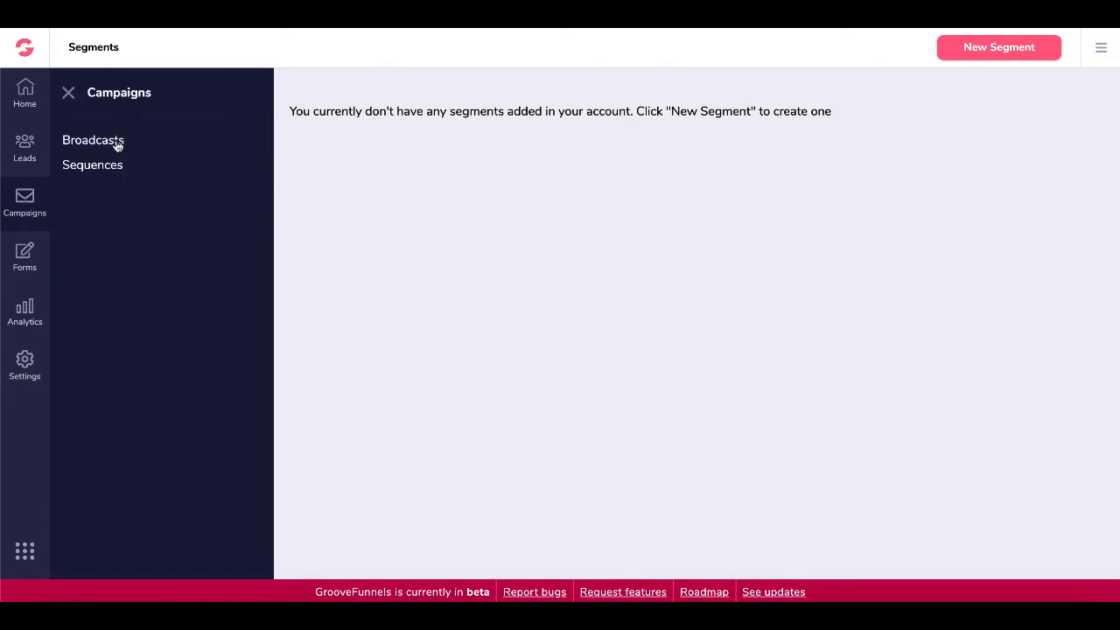
click(116, 145)
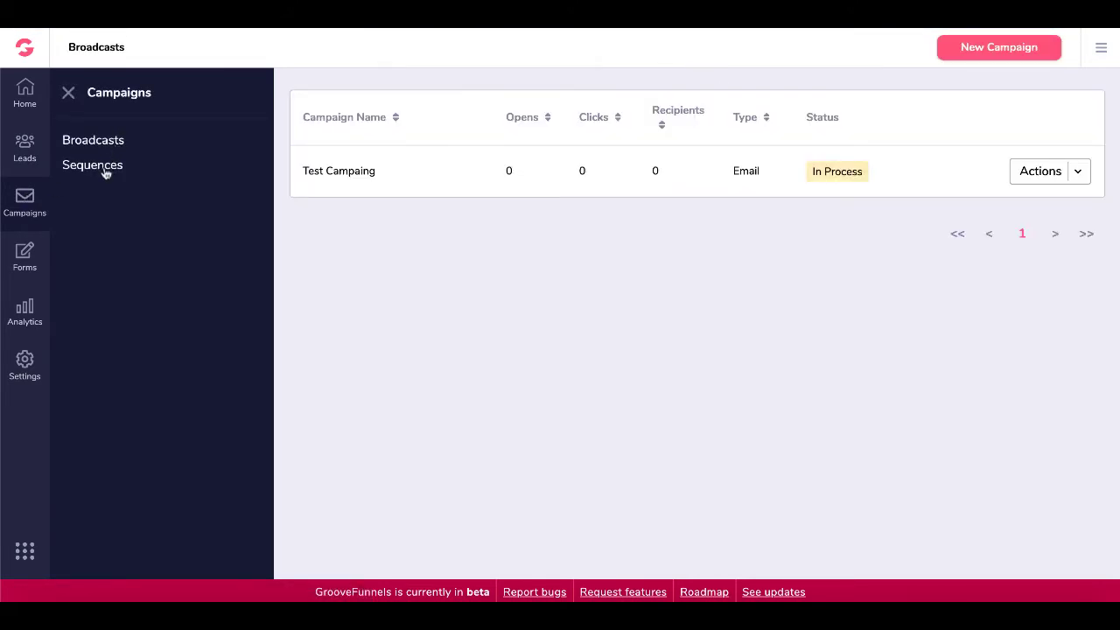
click(107, 170)
click(104, 146)
click(105, 173)
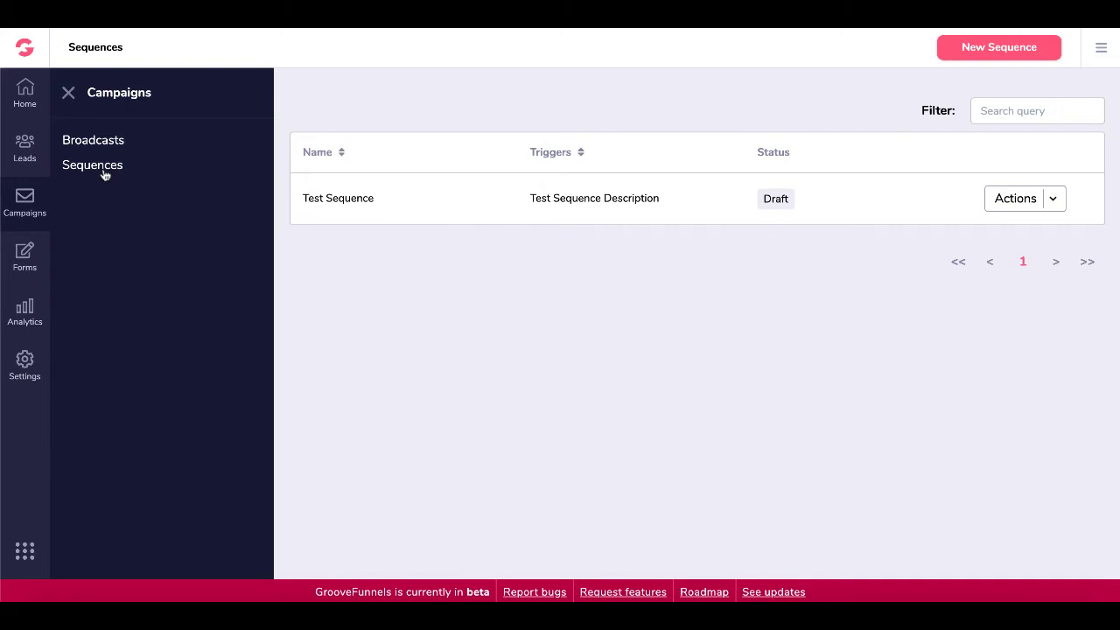
click(29, 261)
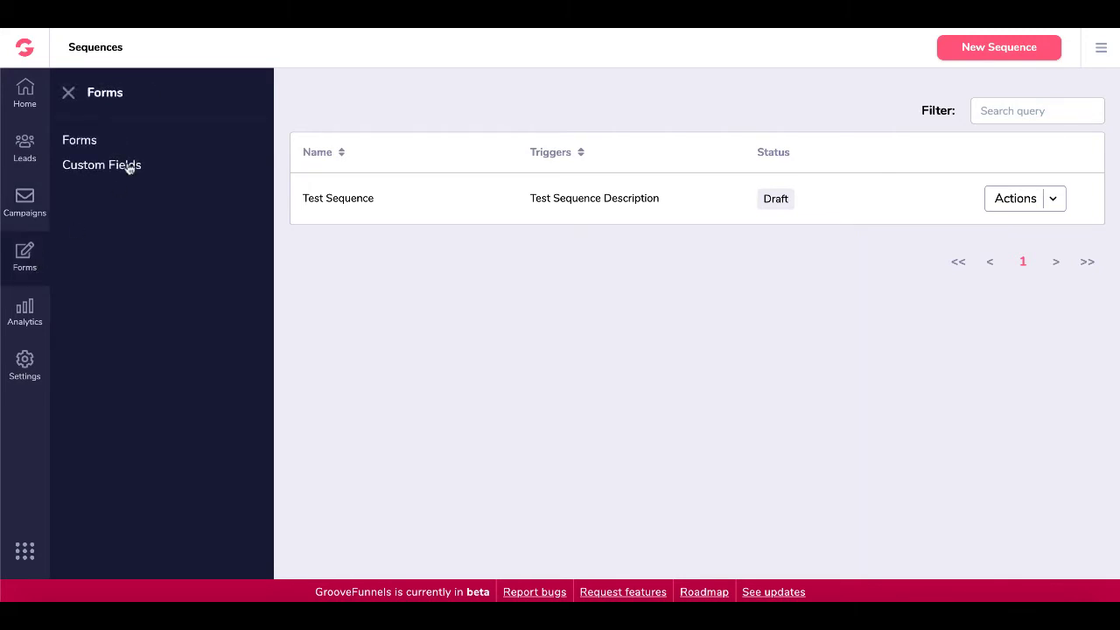
click(93, 143)
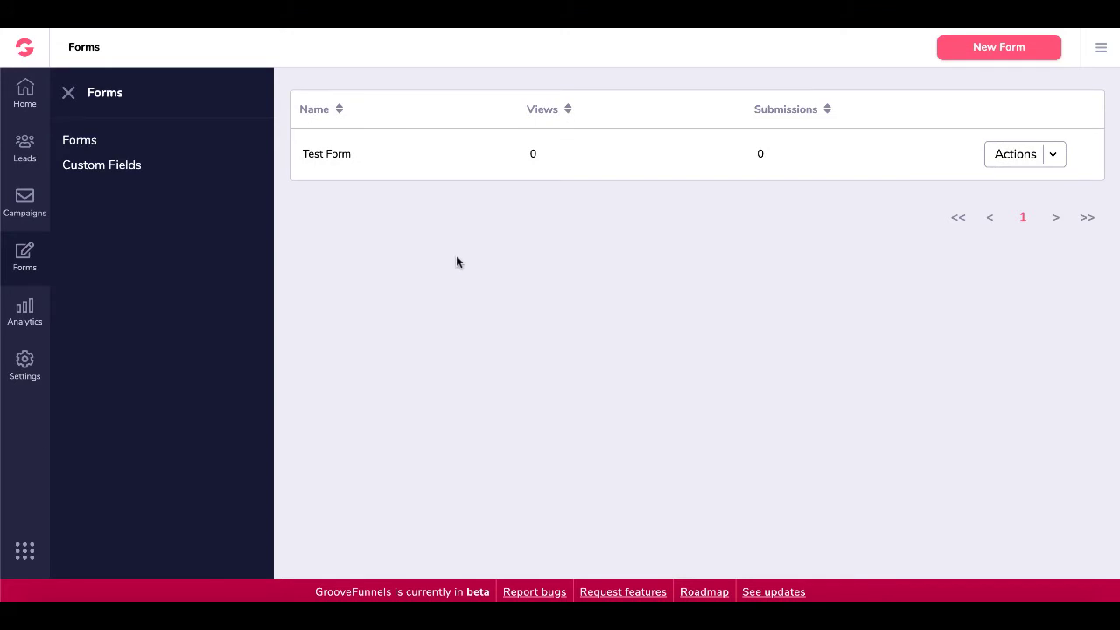
View the analytics for lists, broadcasts and sequences, and the account's sender info settings.
click(17, 317)
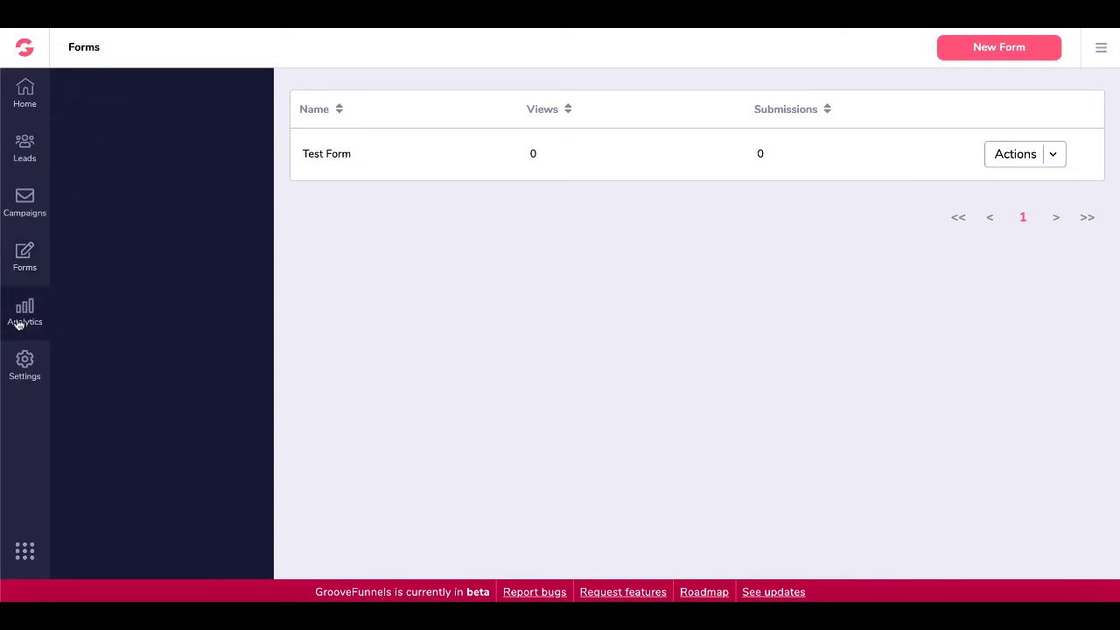
click(84, 143)
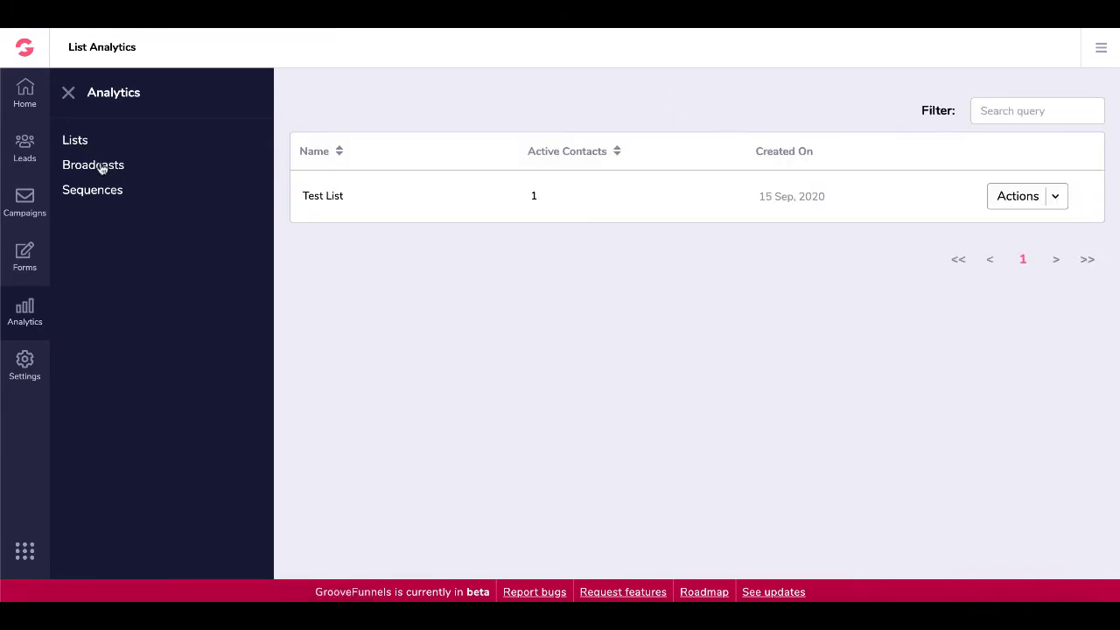
click(101, 168)
click(100, 193)
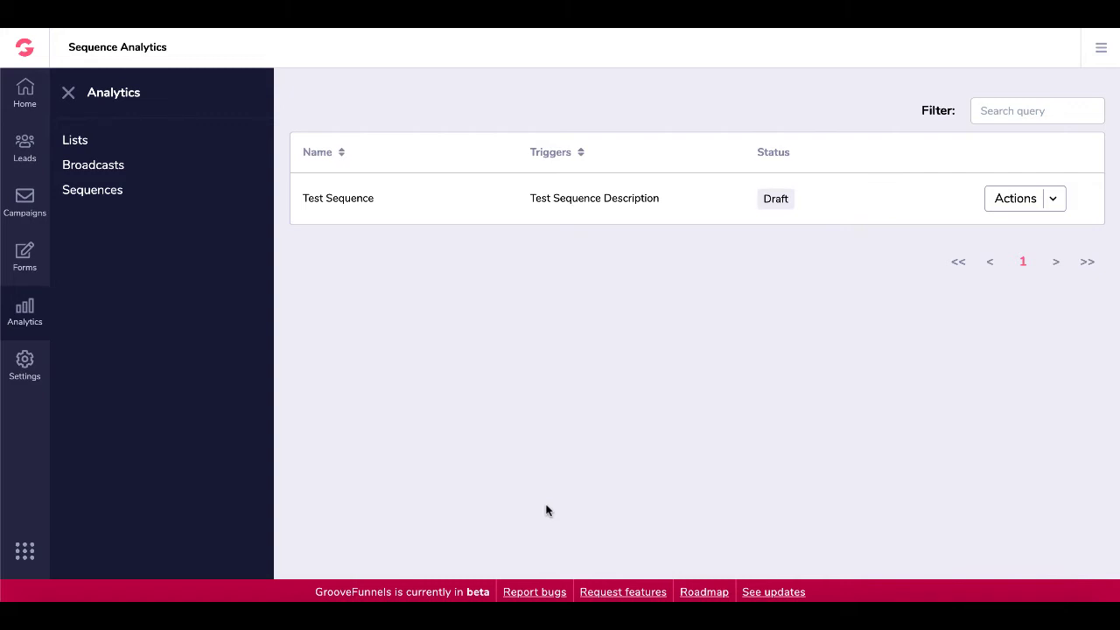
click(21, 368)
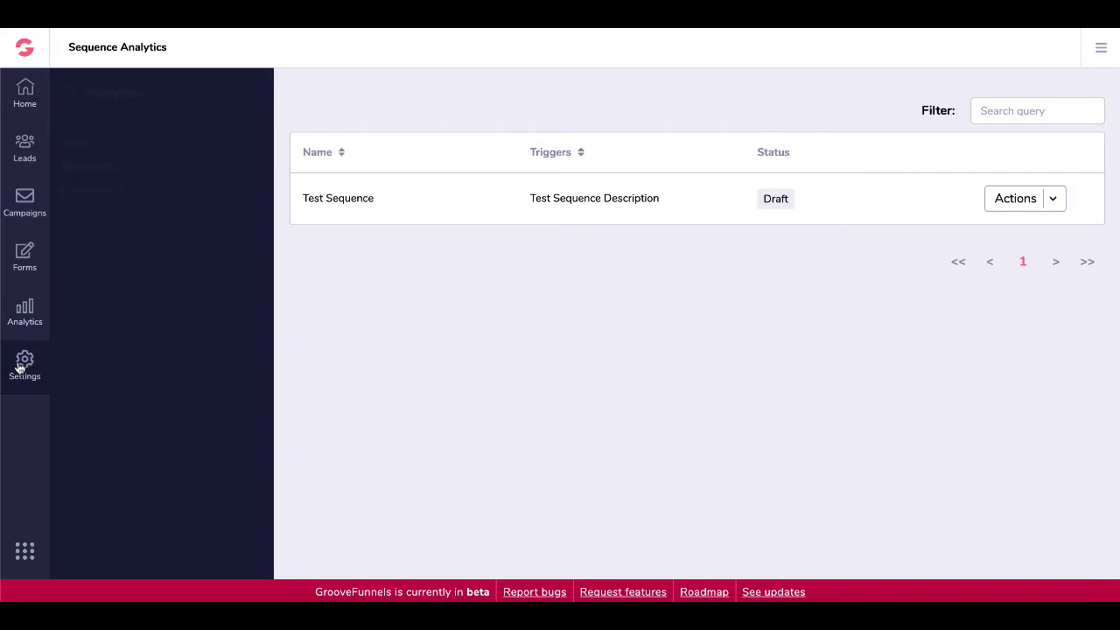
click(93, 147)
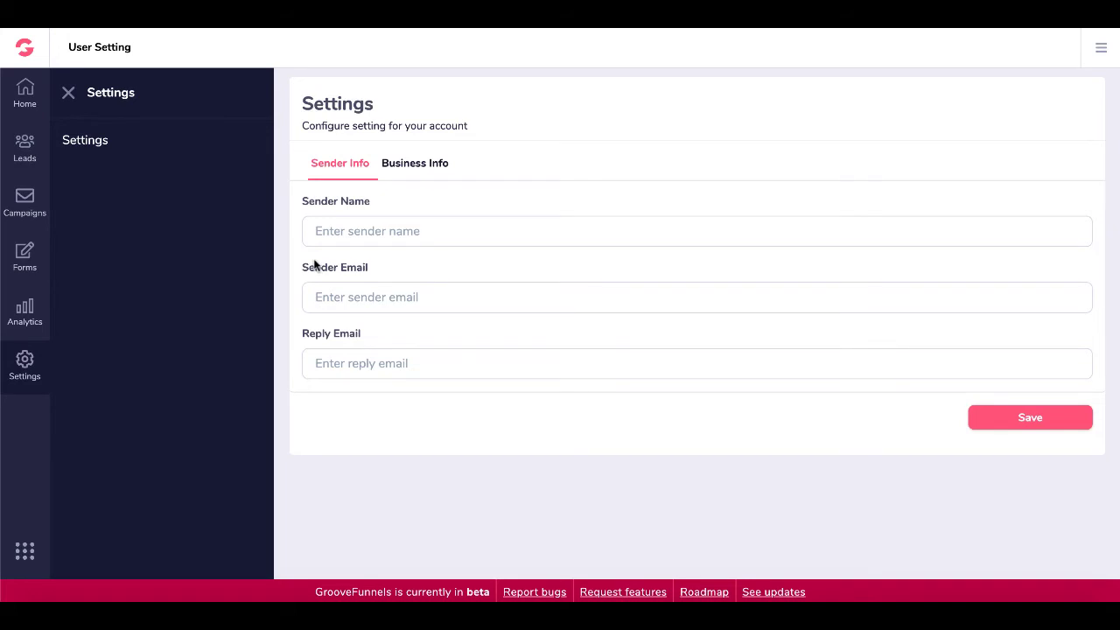
Inspect the fields for creating a new list and for editing Test List, closing both without saving.
click(28, 158)
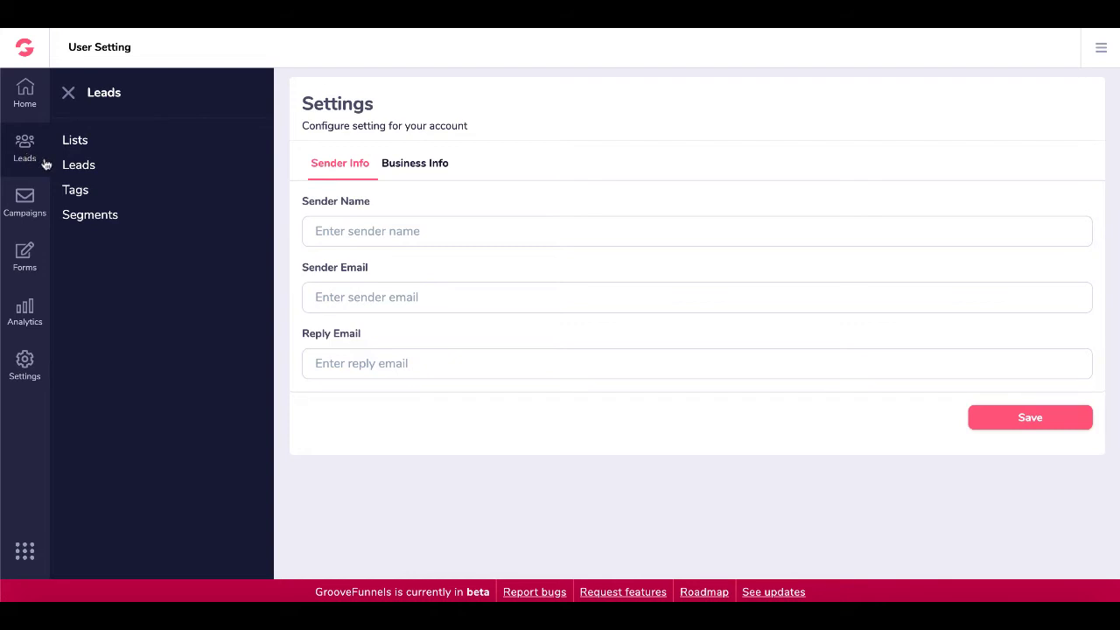
click(93, 146)
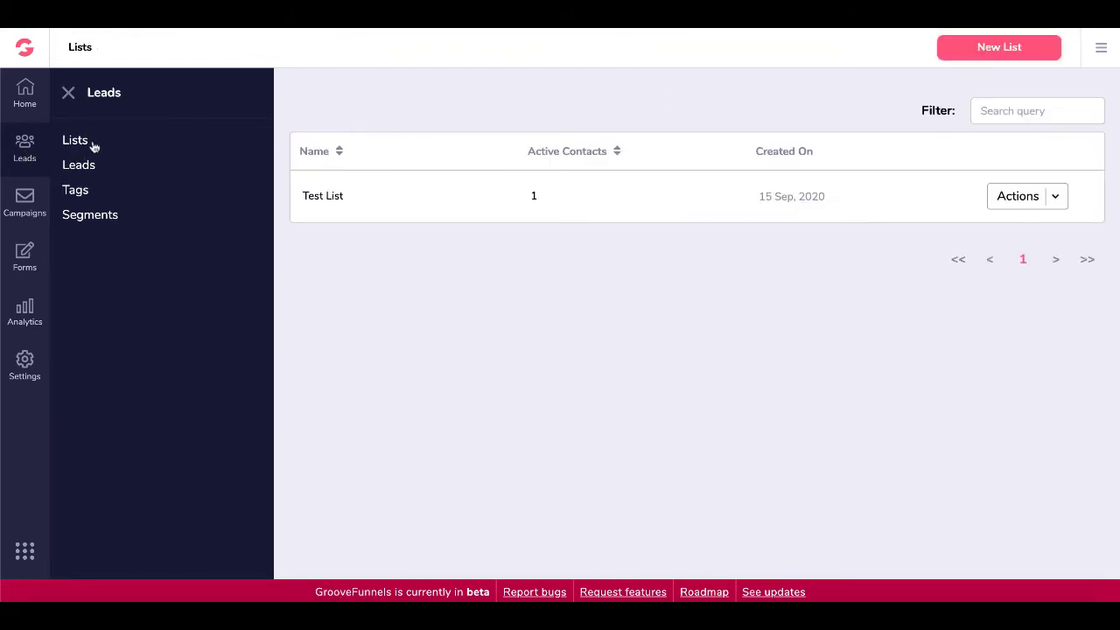
click(1015, 52)
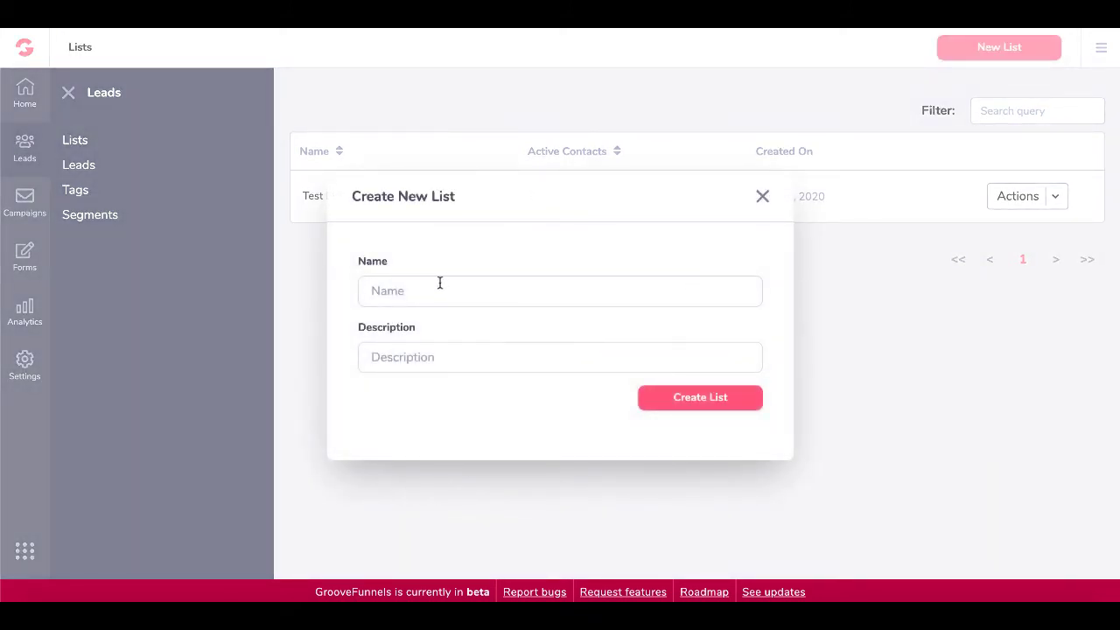
click(763, 196)
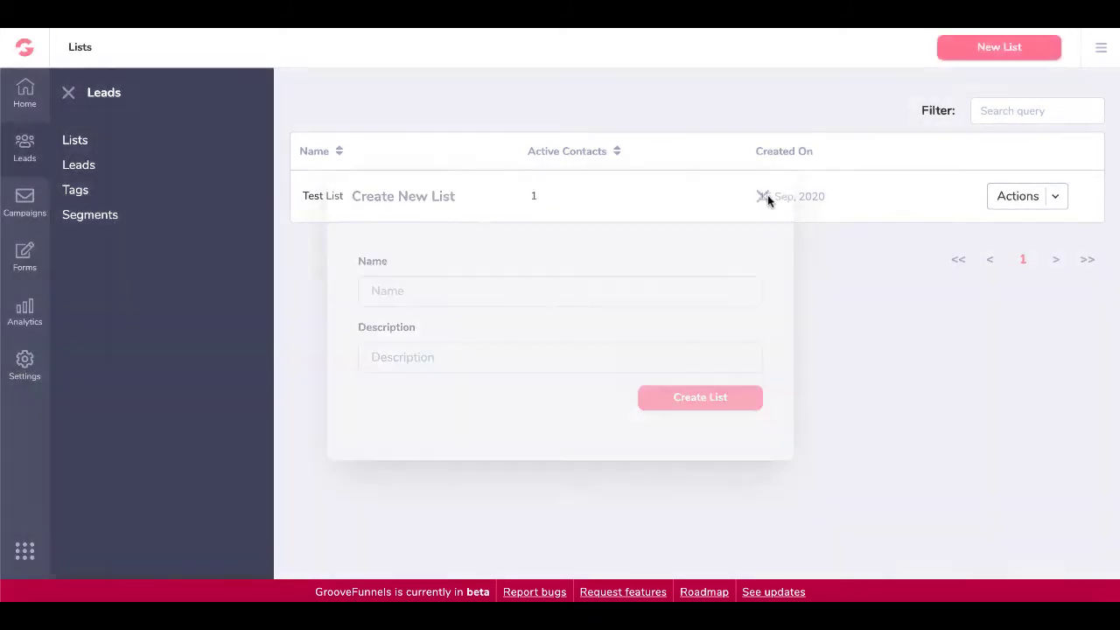
click(1059, 198)
click(1020, 232)
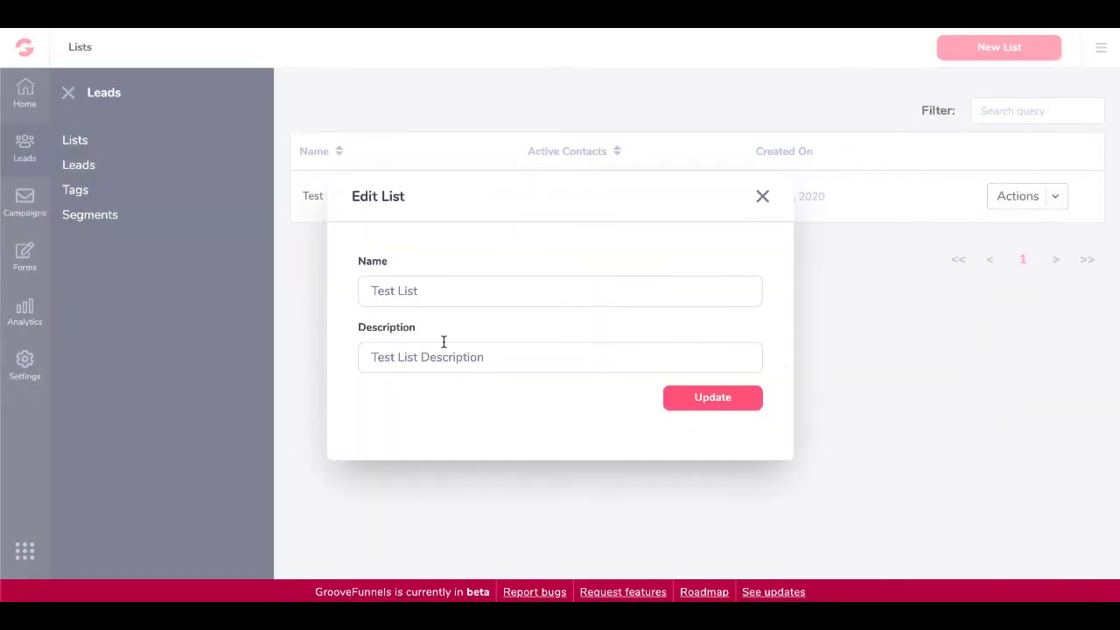
click(762, 196)
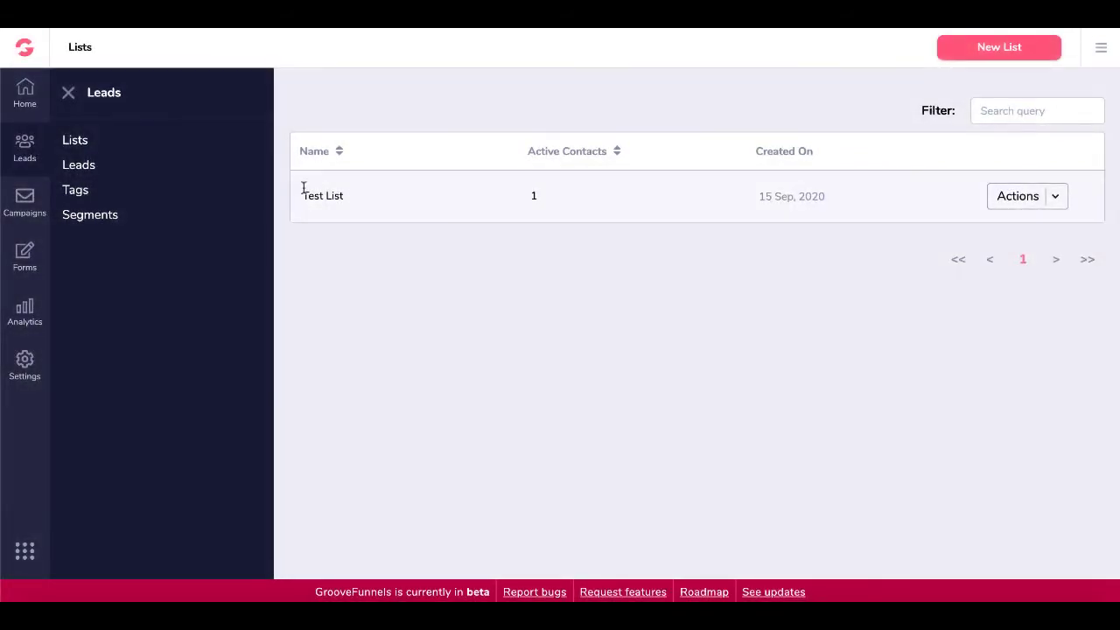
Go to the forms list and inspect the new form dialog without creating a form.
click(25, 264)
click(85, 142)
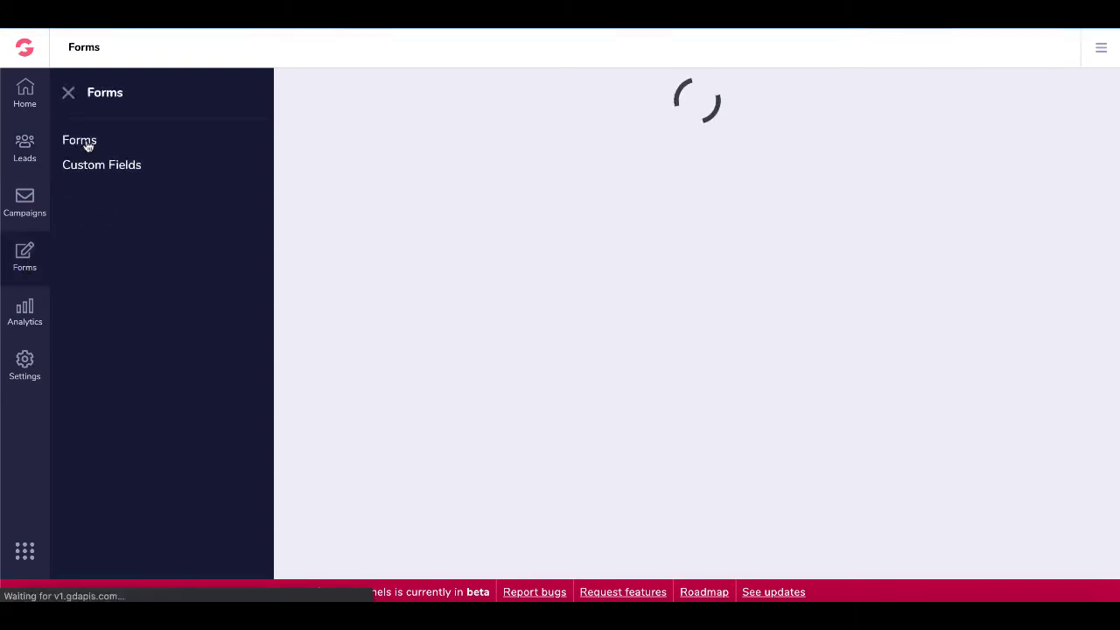
click(1015, 49)
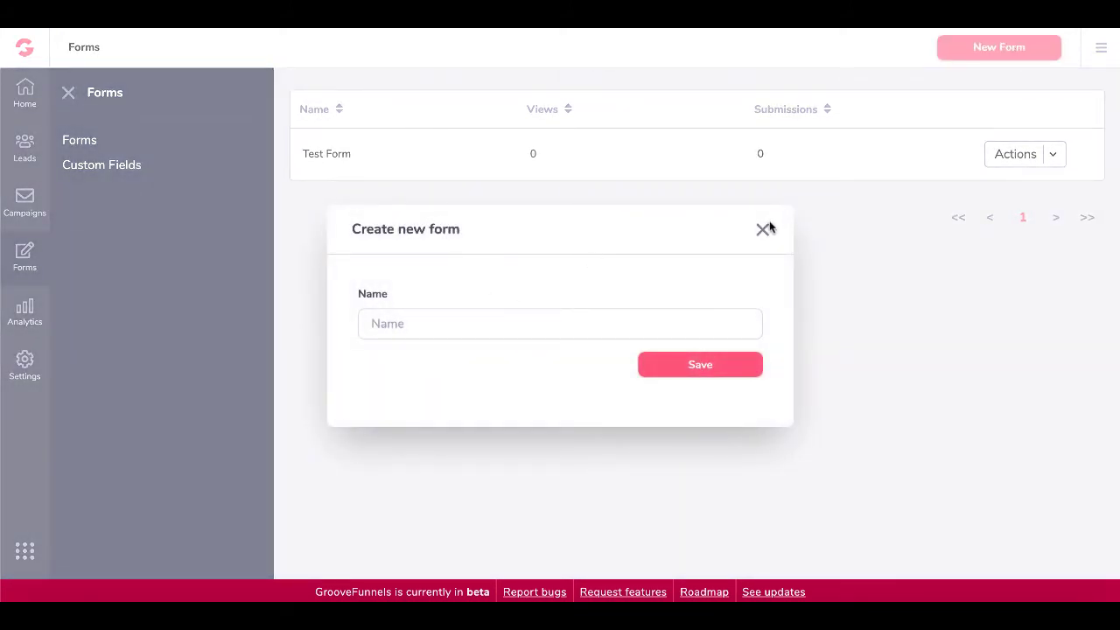
click(763, 230)
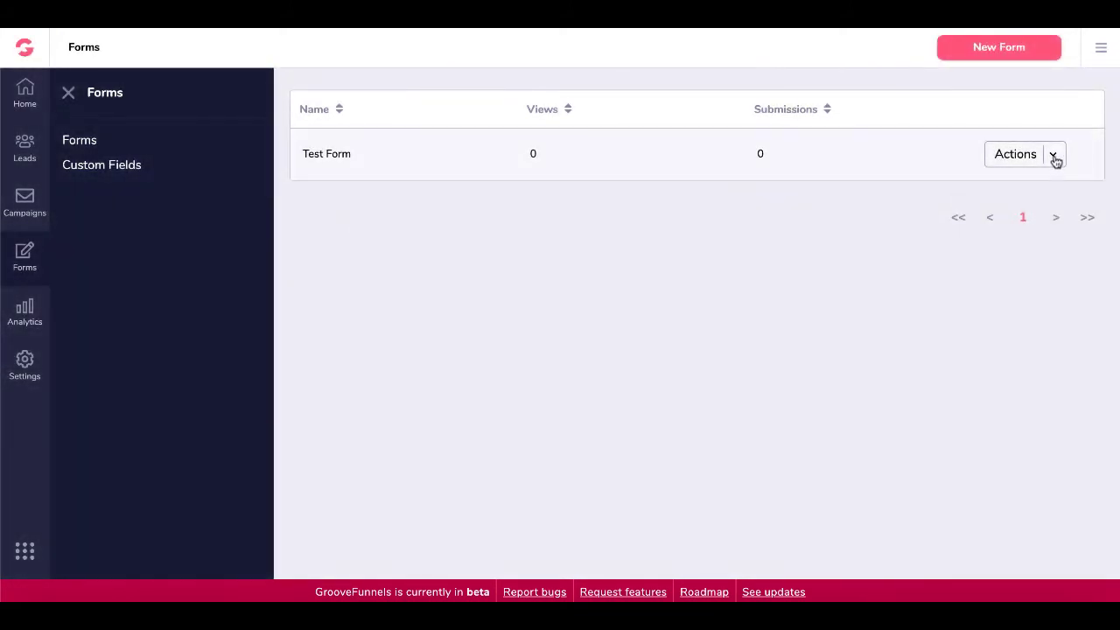
Edit Test Form, keeping its name, and proceed to its form fields.
click(1055, 157)
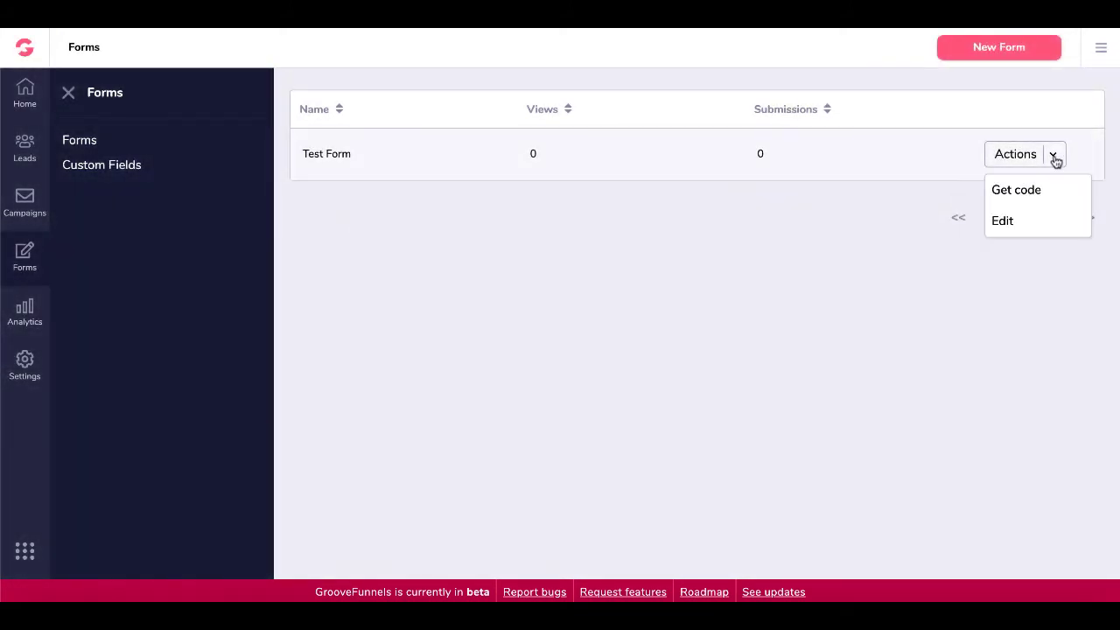
click(1002, 221)
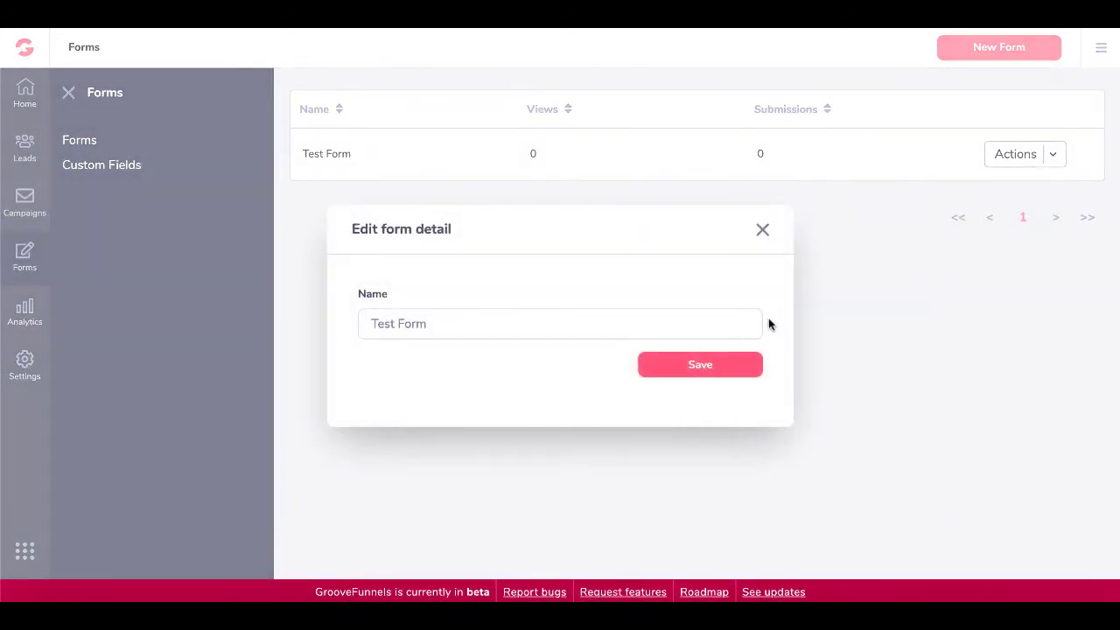
click(707, 366)
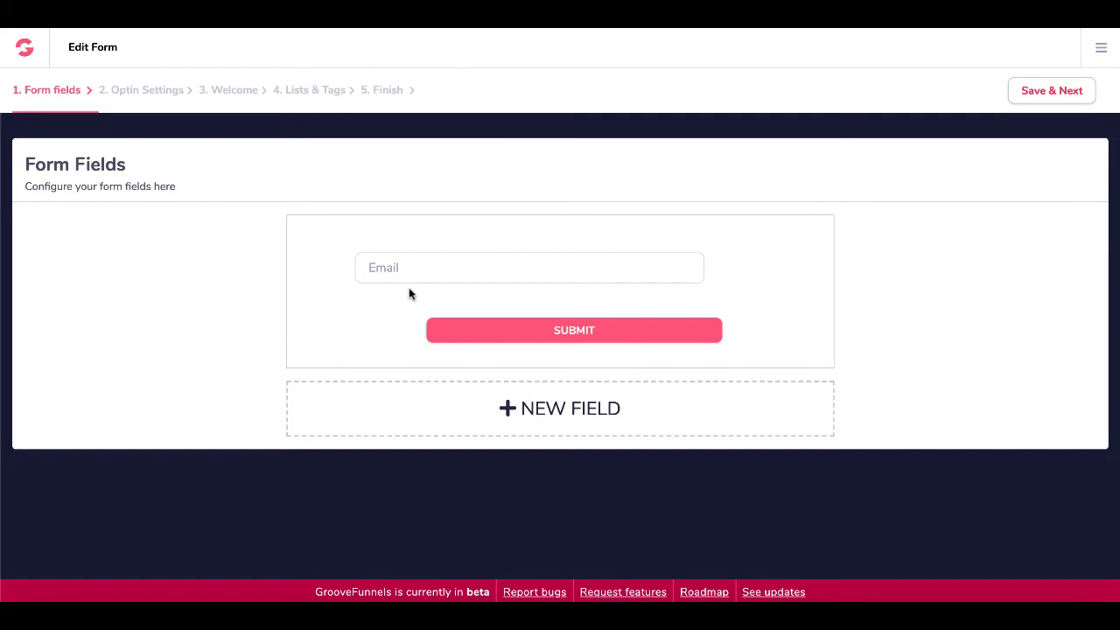
Inspect the existing and custom field options for a new form field, and cancel without adding one.
click(527, 409)
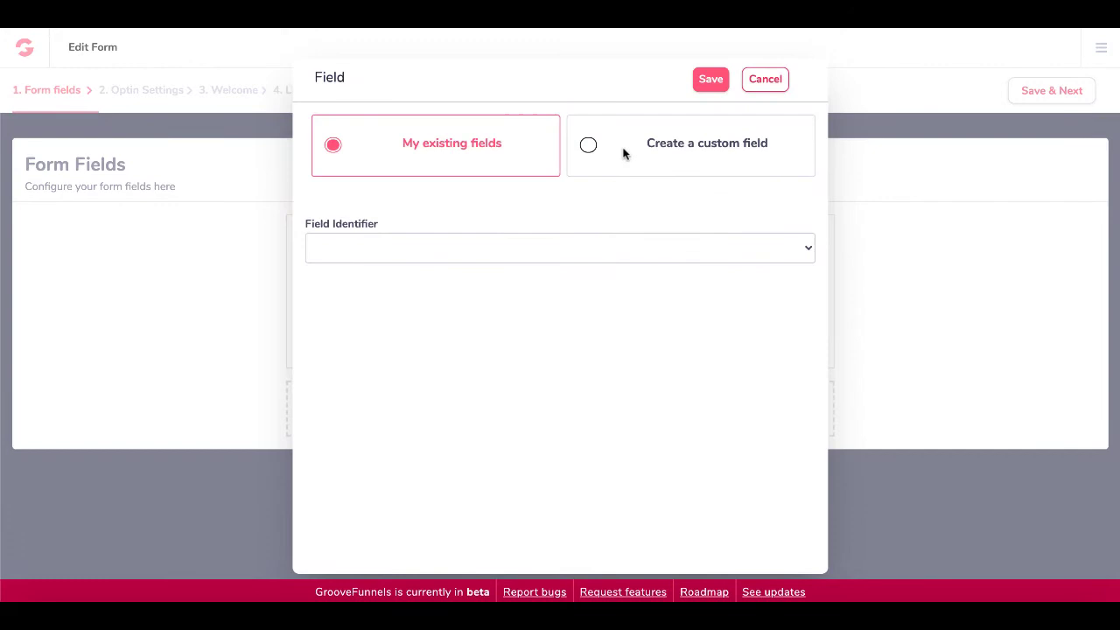
click(623, 154)
click(484, 144)
click(624, 244)
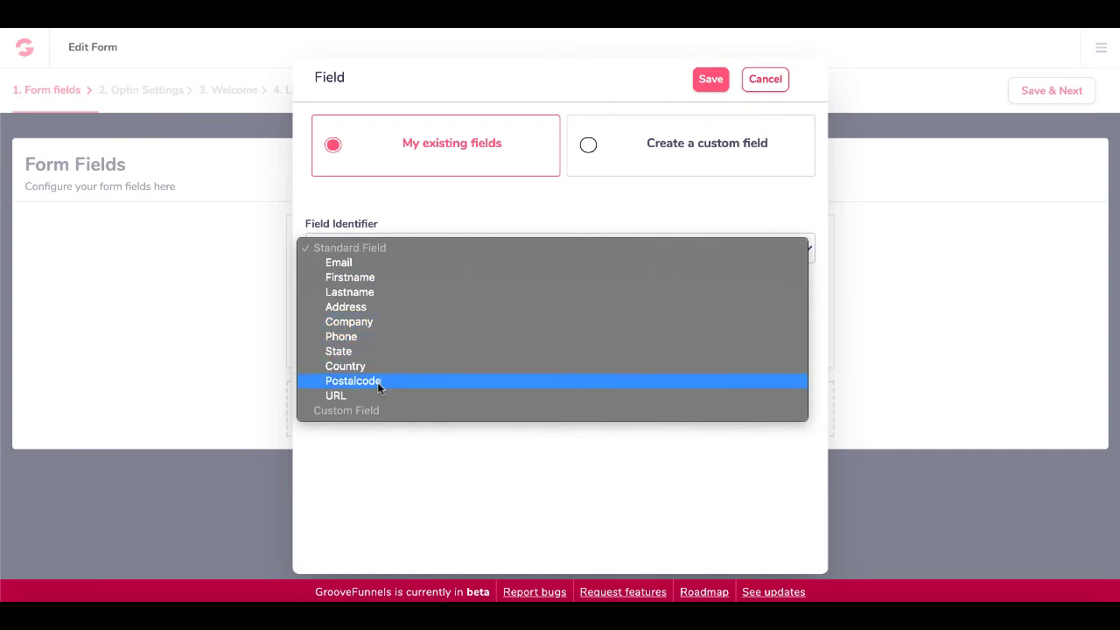
click(624, 151)
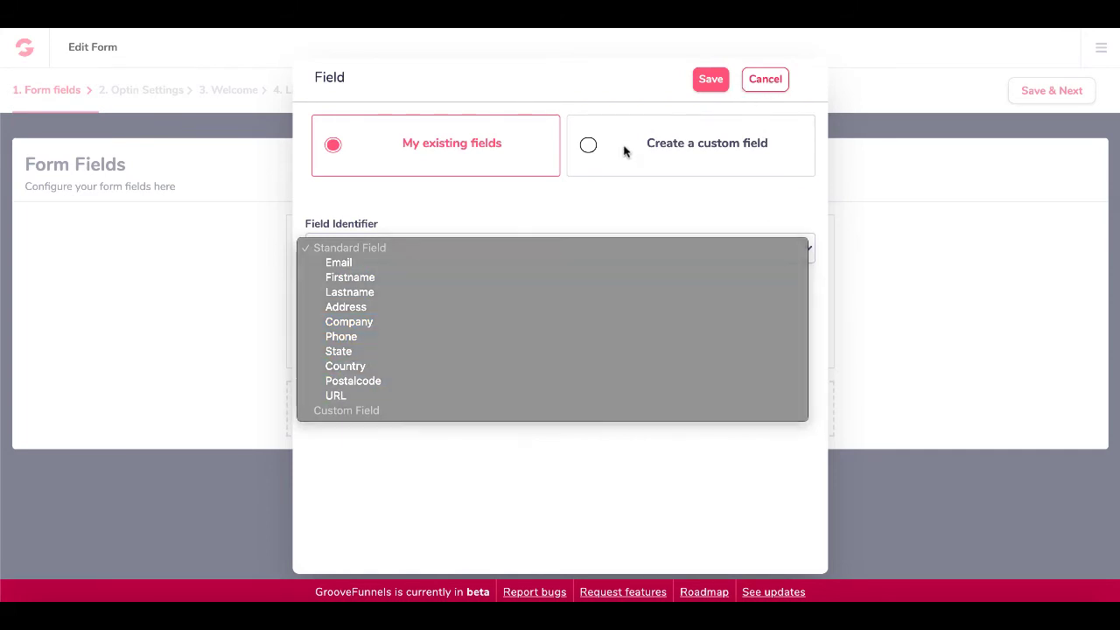
click(764, 81)
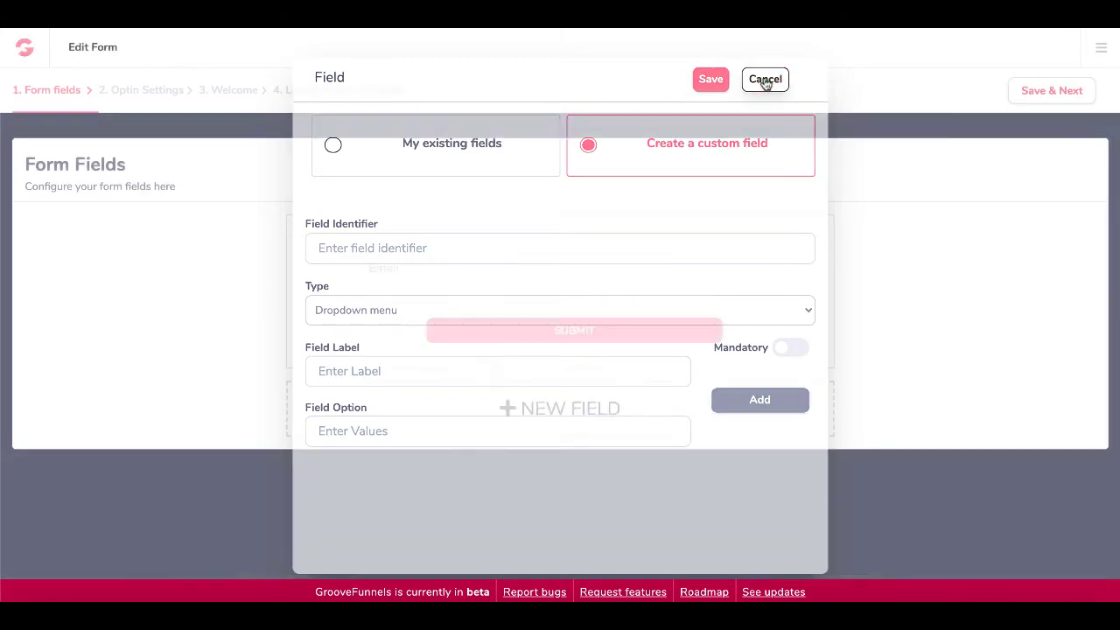
Save the form fields, review the opt-in and success page settings, and save them with Single opt-in kept.
click(1045, 93)
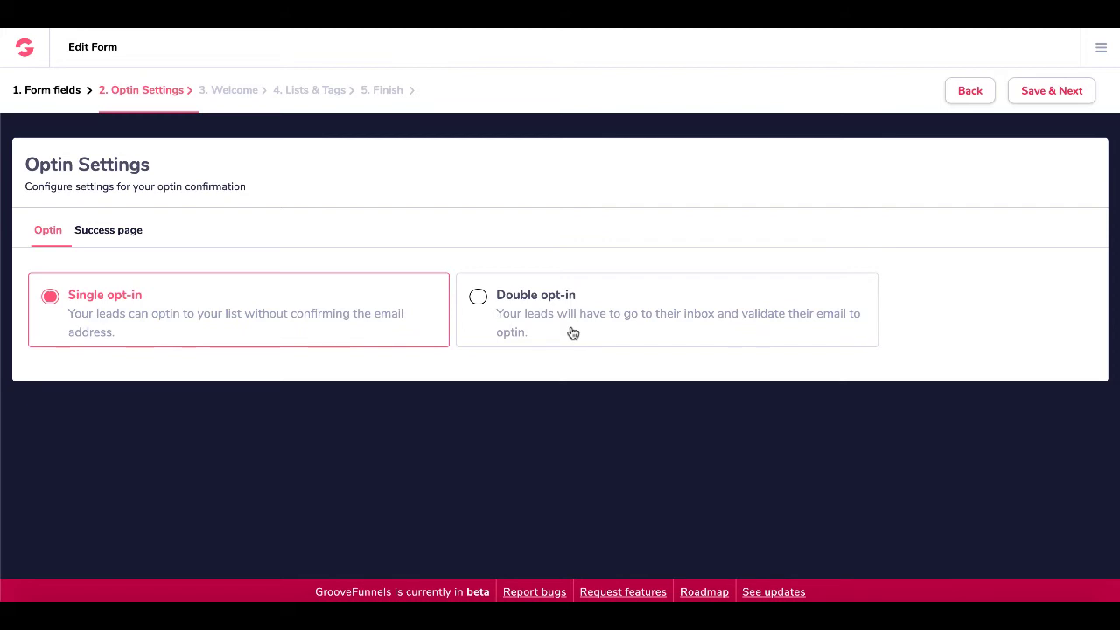
click(133, 234)
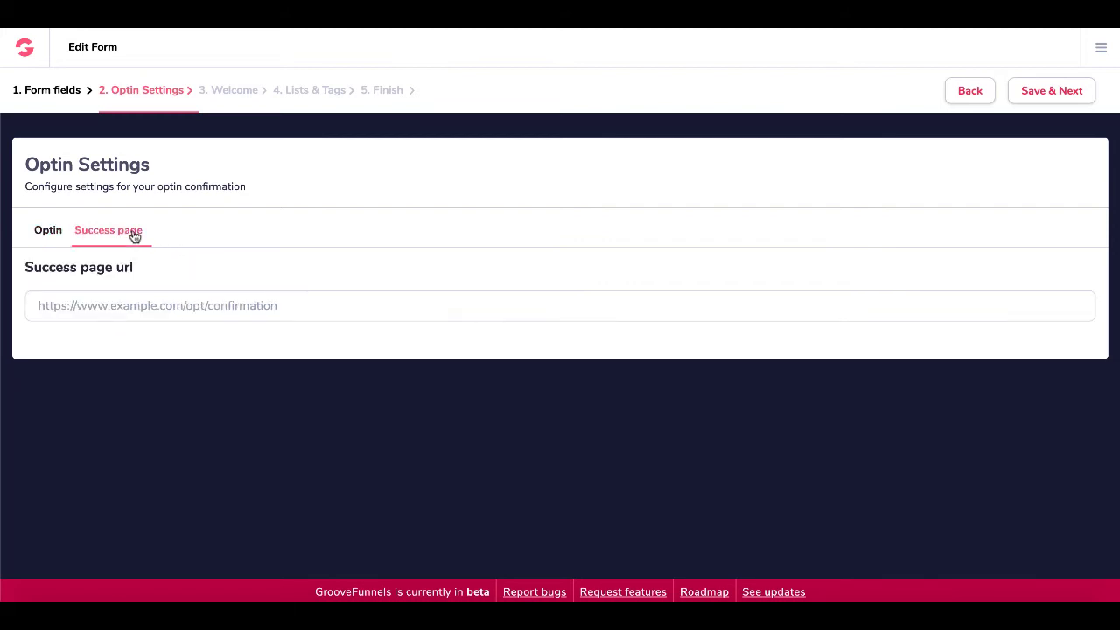
click(51, 234)
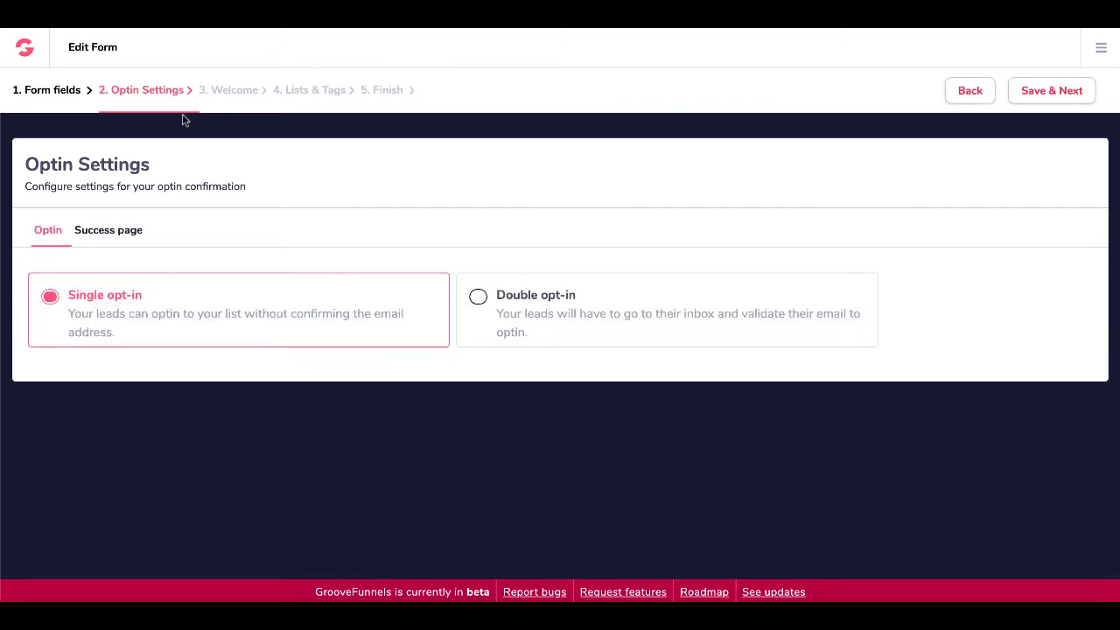
click(1067, 92)
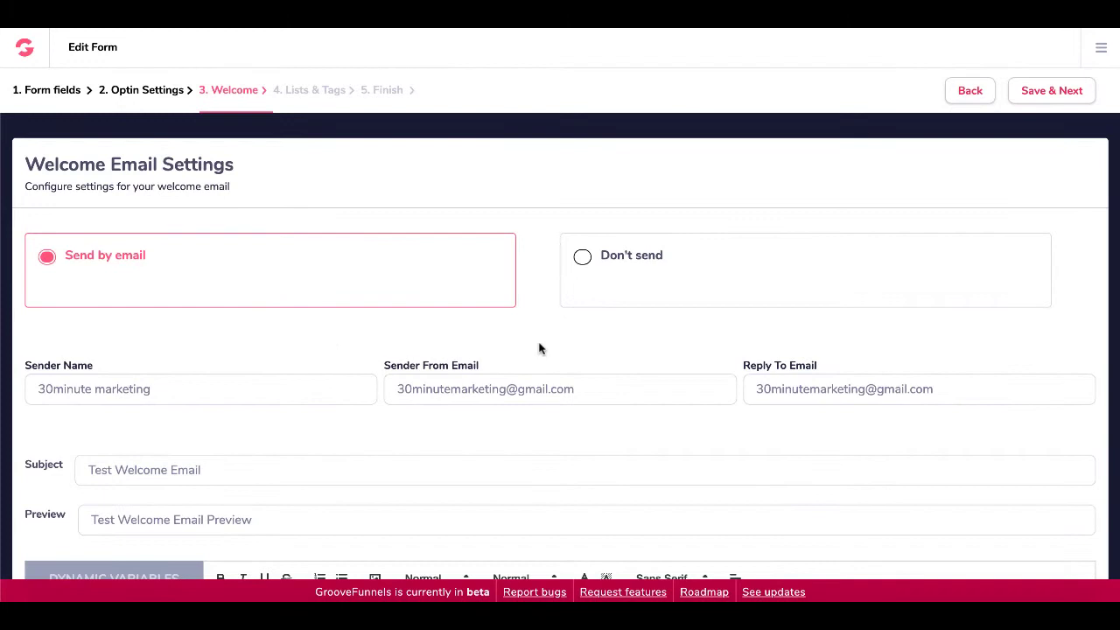
Review the welcome email and its Don't send option, keep Send by email, and save the welcome settings.
scroll(455, 452, down, 3)
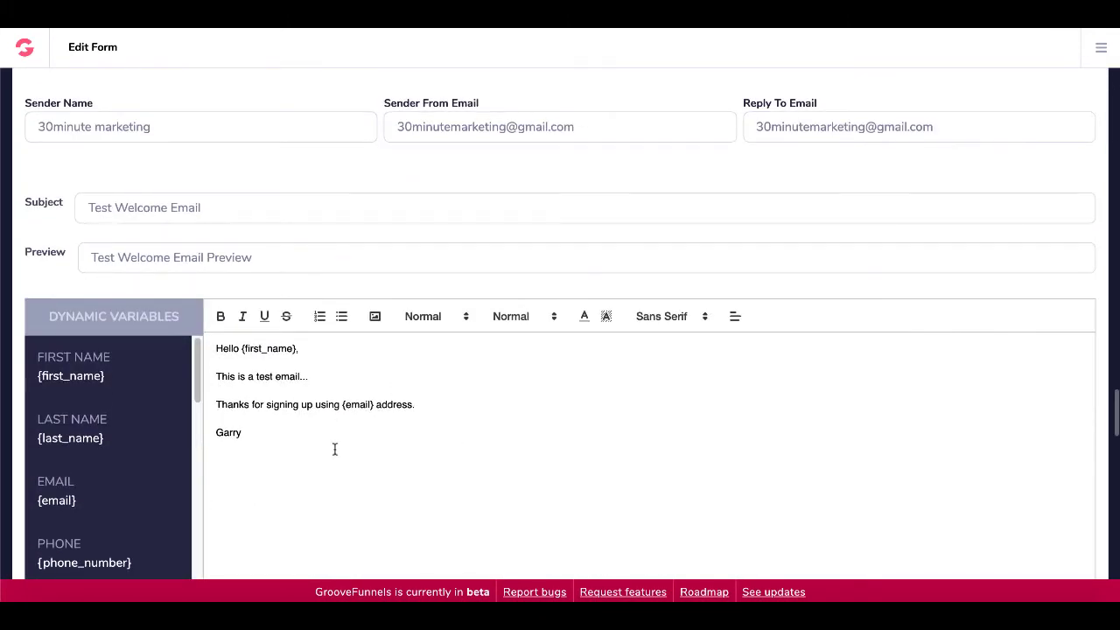
scroll(335, 449, up, 3)
click(647, 188)
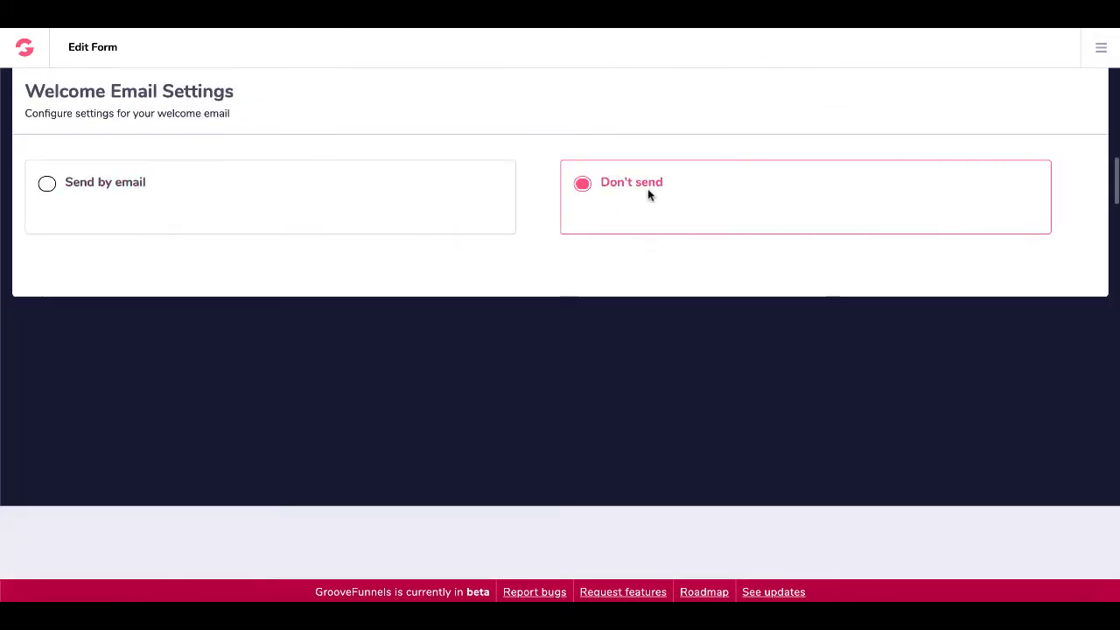
click(426, 201)
scroll(1055, 175, up, 1)
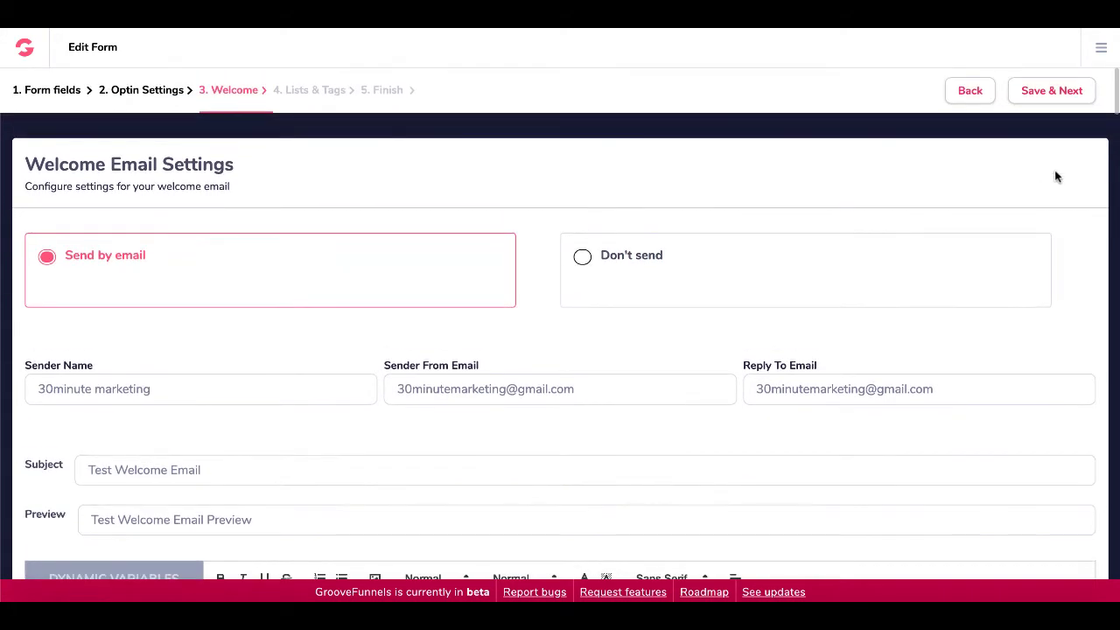
click(1062, 90)
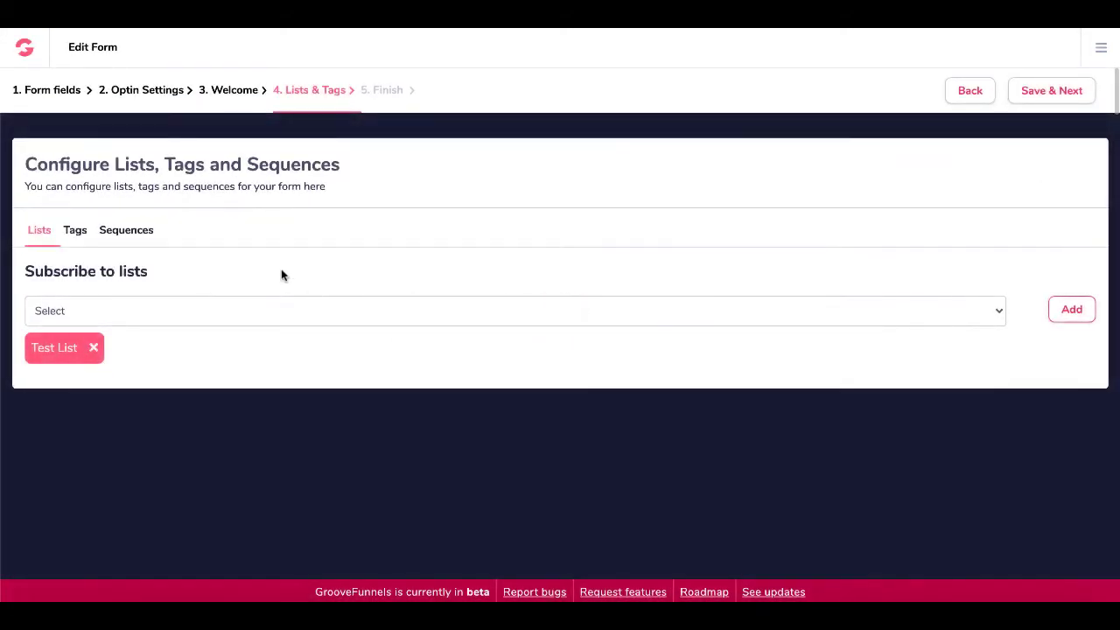
Review the form's list, tag and sequence subscriptions, keep Test List, and save to reach the final stage.
click(153, 315)
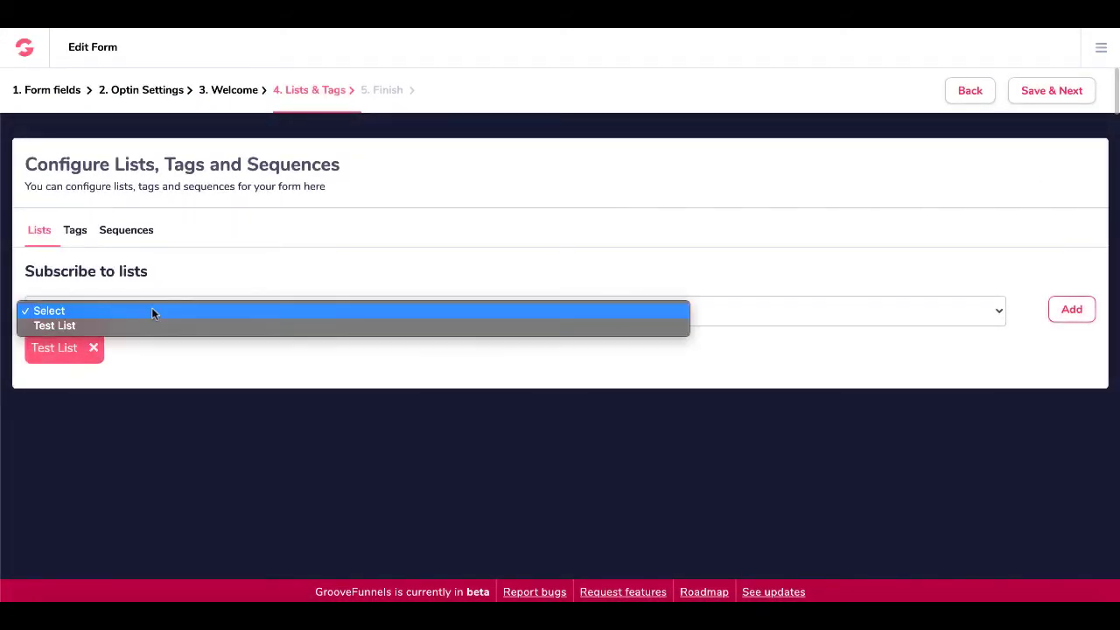
click(183, 359)
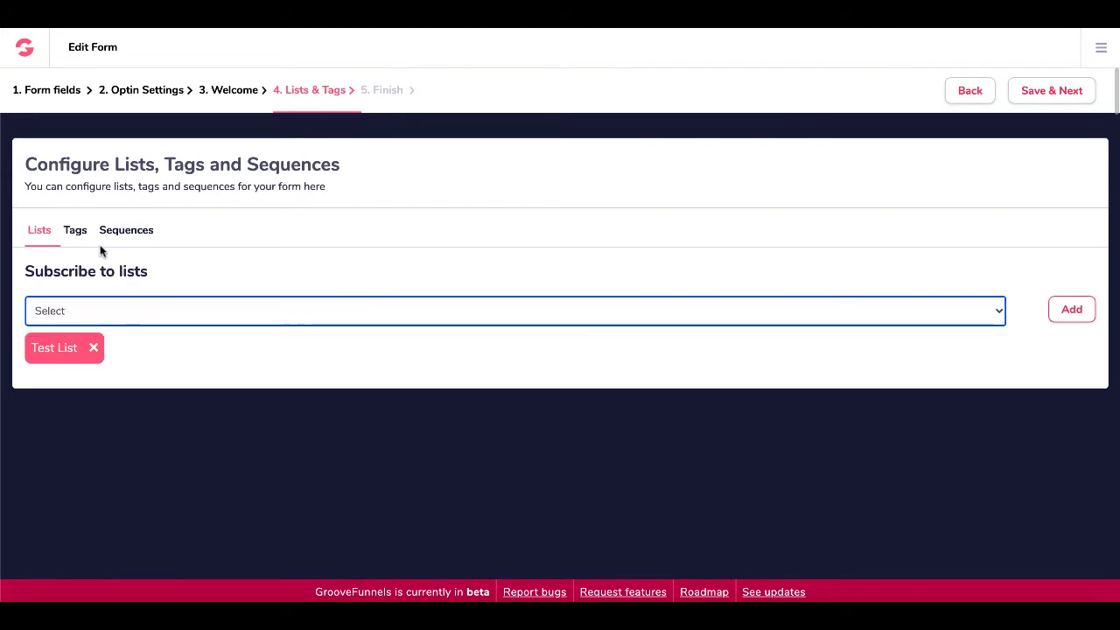
click(80, 232)
click(132, 241)
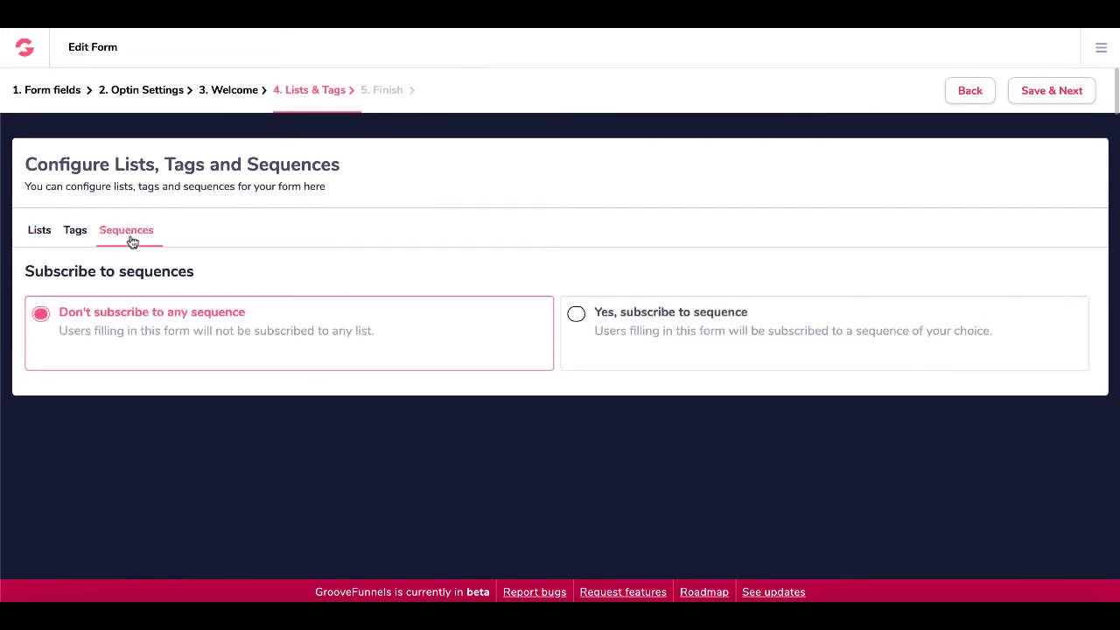
click(40, 233)
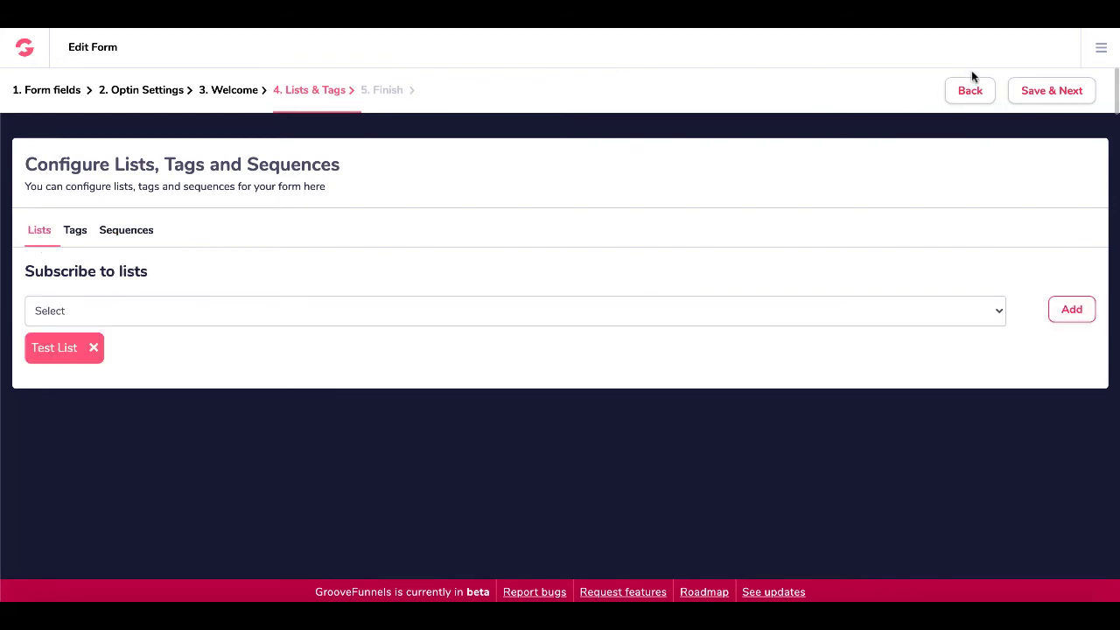
click(1059, 92)
click(1056, 92)
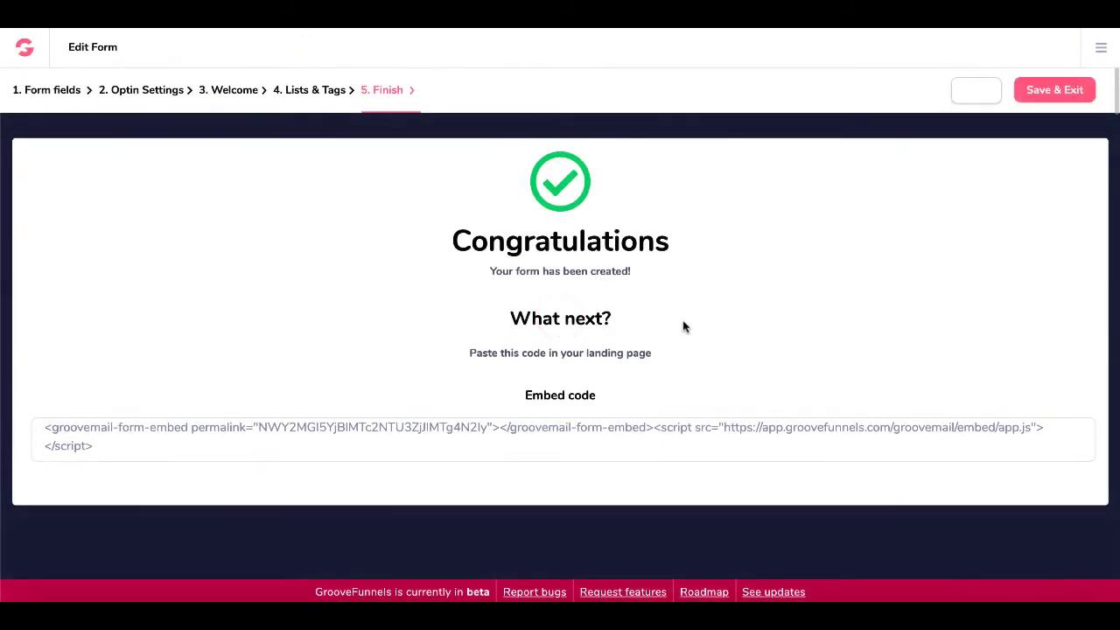
Copy the form's full embed code, and save and exit the form.
triple_click(369, 444)
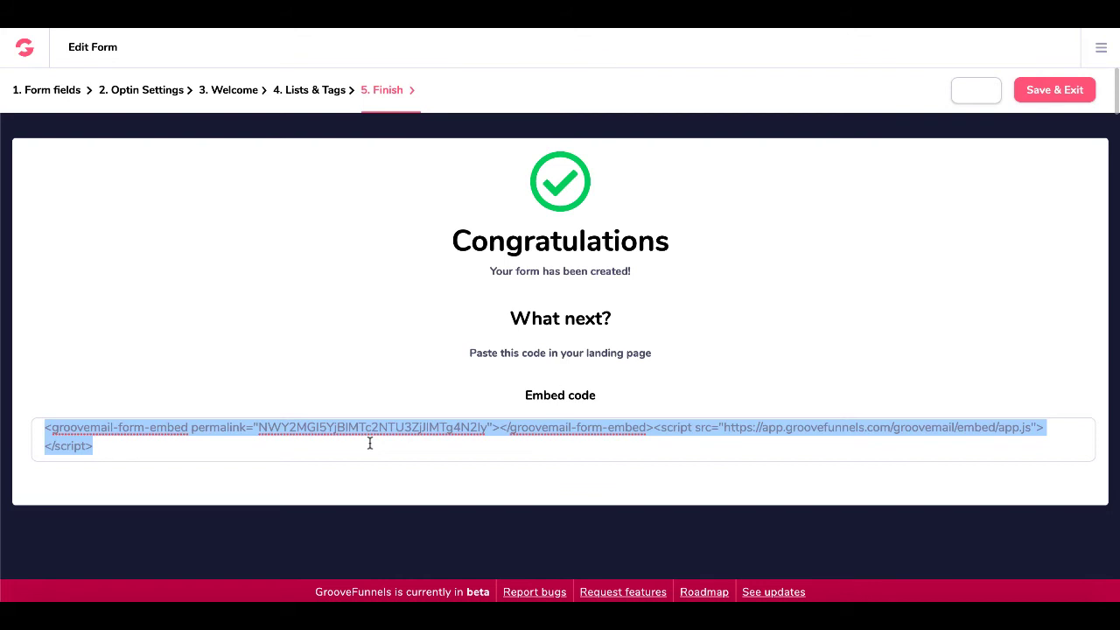
right_click(349, 429)
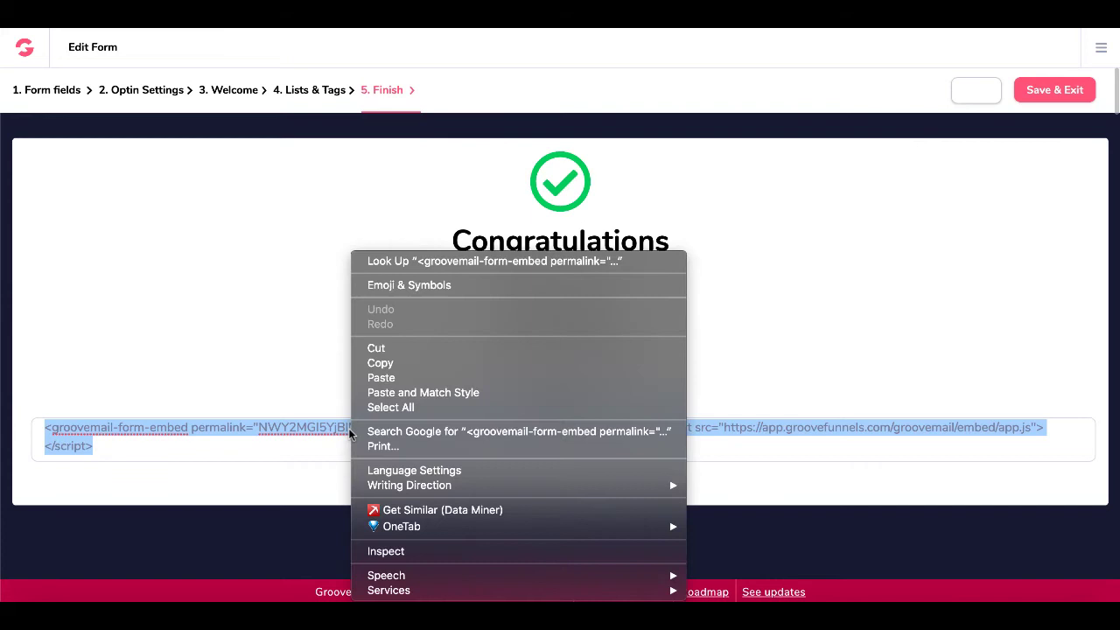
click(401, 362)
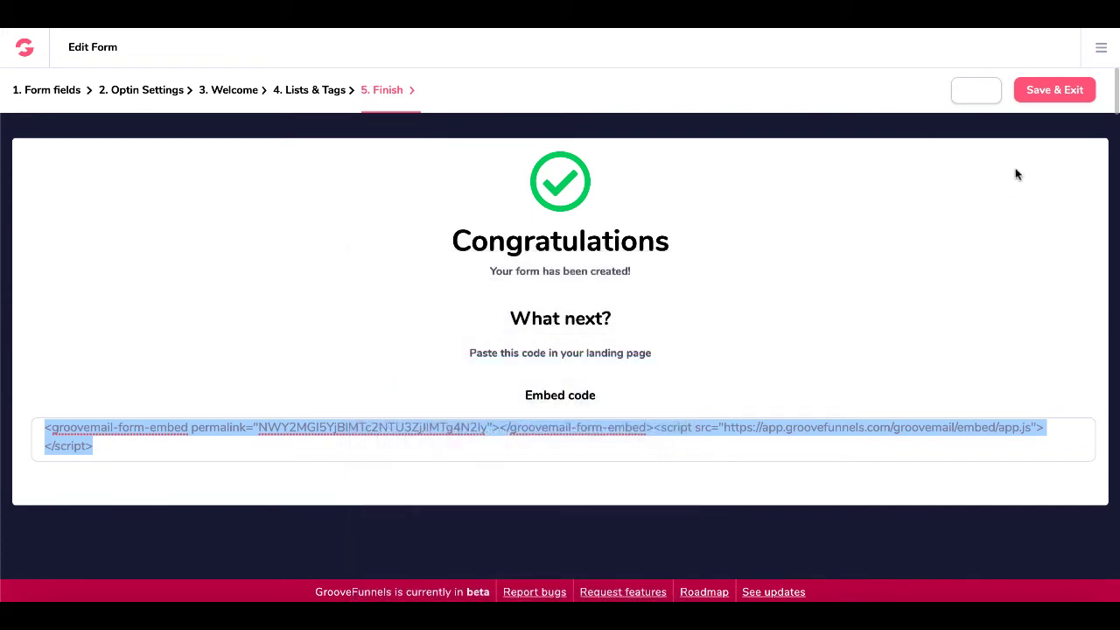
click(1037, 93)
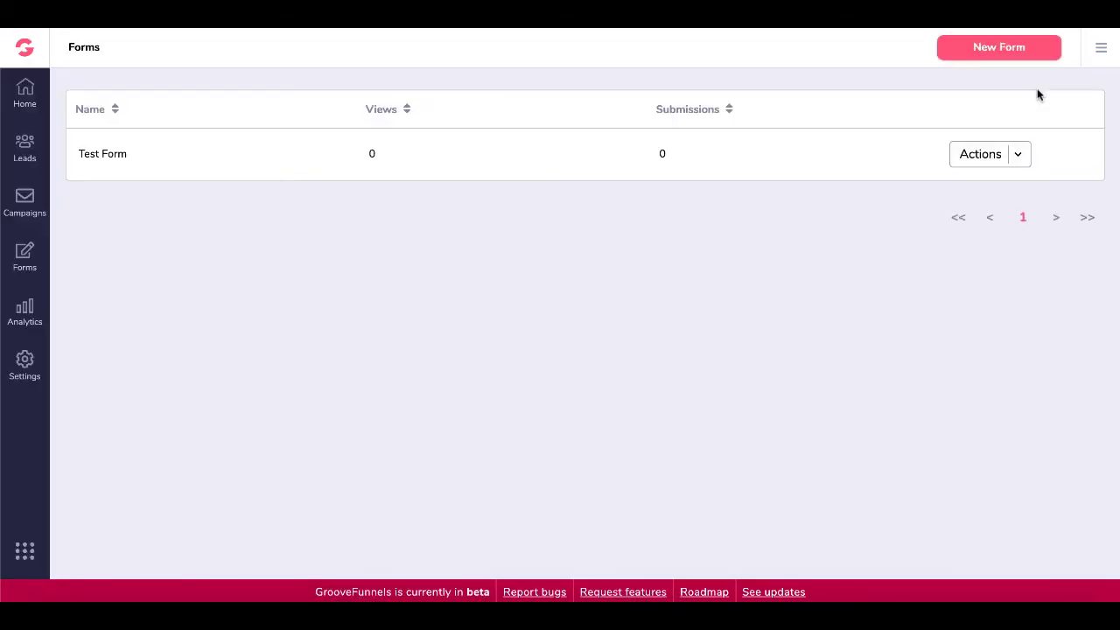
Switch to the page builder for My new site and add a new page from a blank canvas.
click(23, 53)
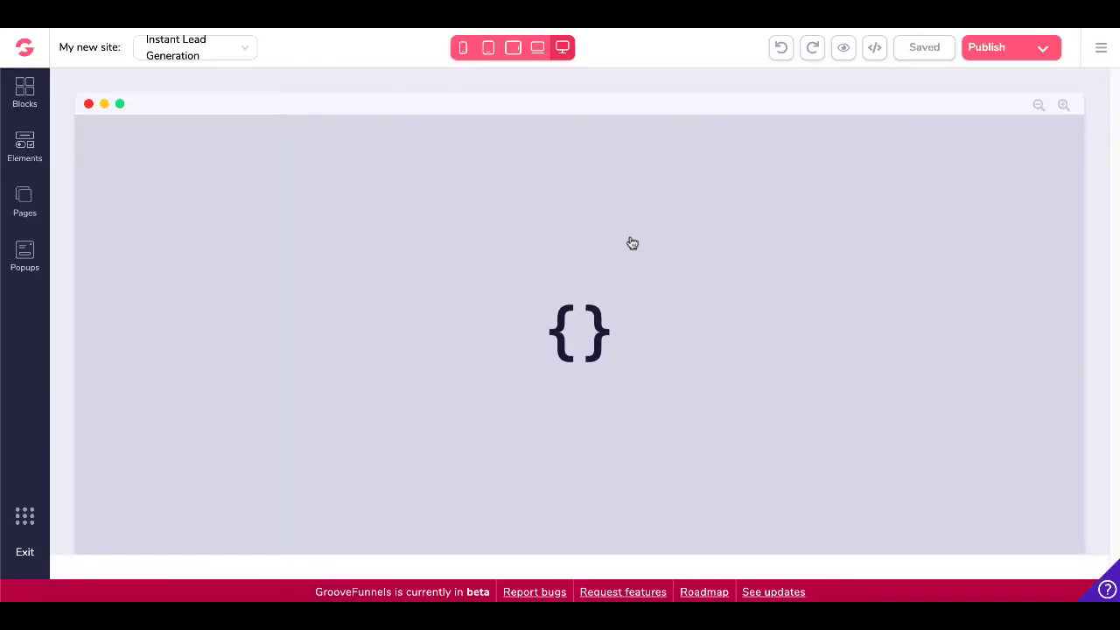
click(25, 197)
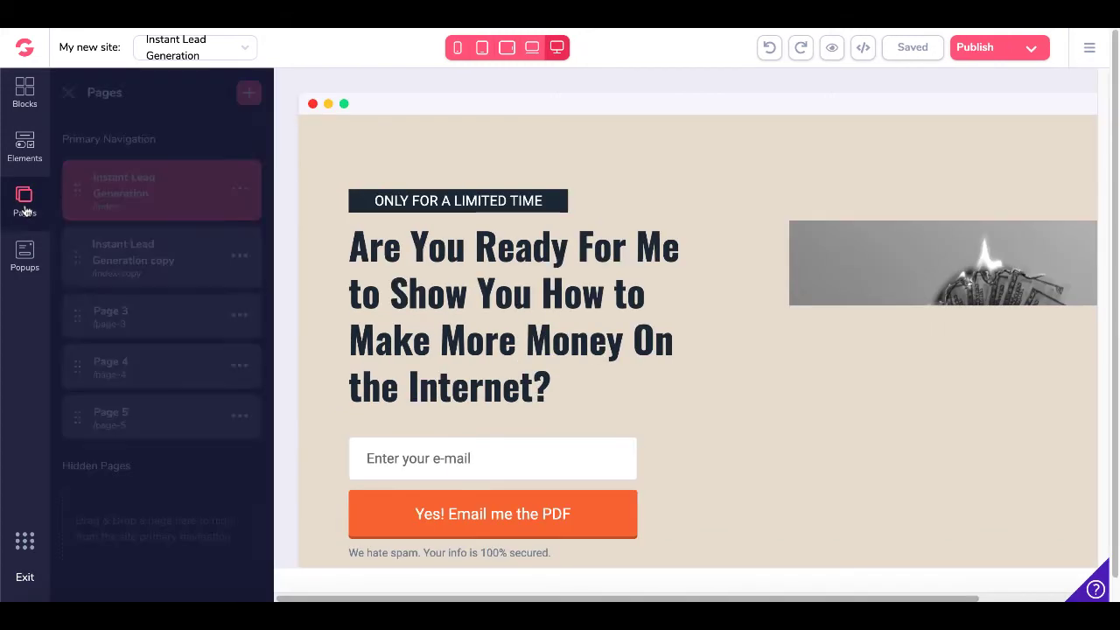
click(251, 94)
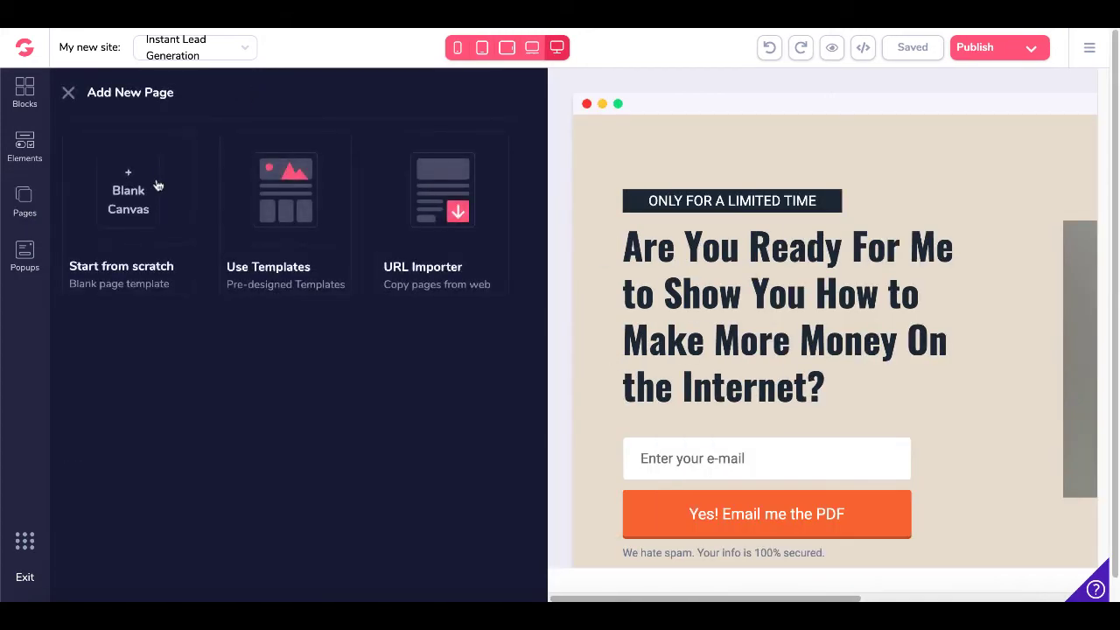
click(138, 202)
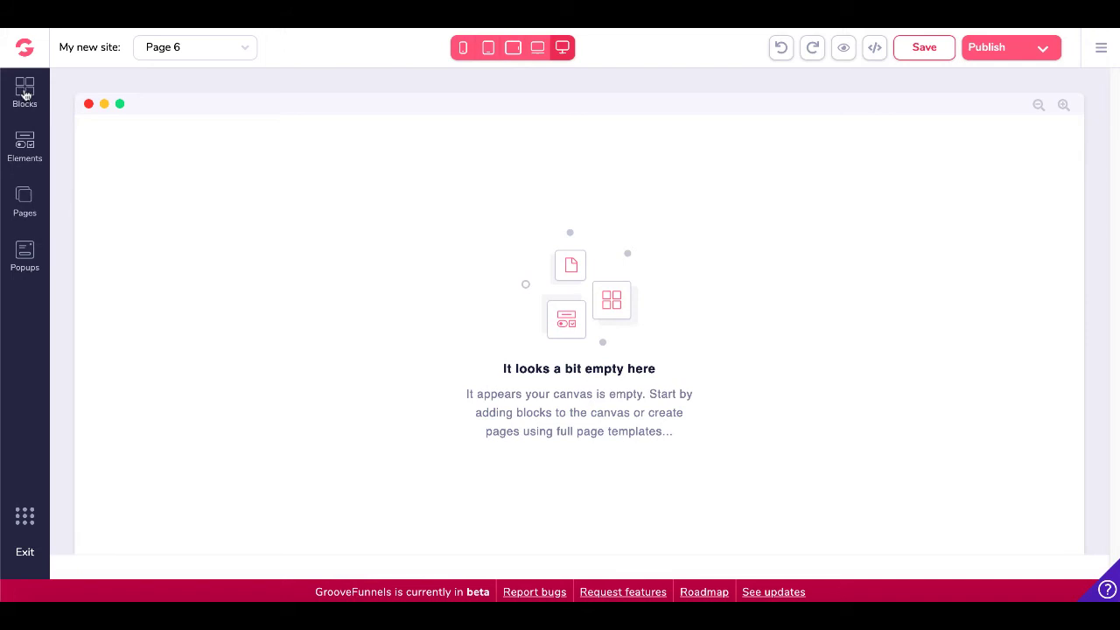
Add the dark two-column designed content block with a heading to the empty page, and select its heading.
click(25, 91)
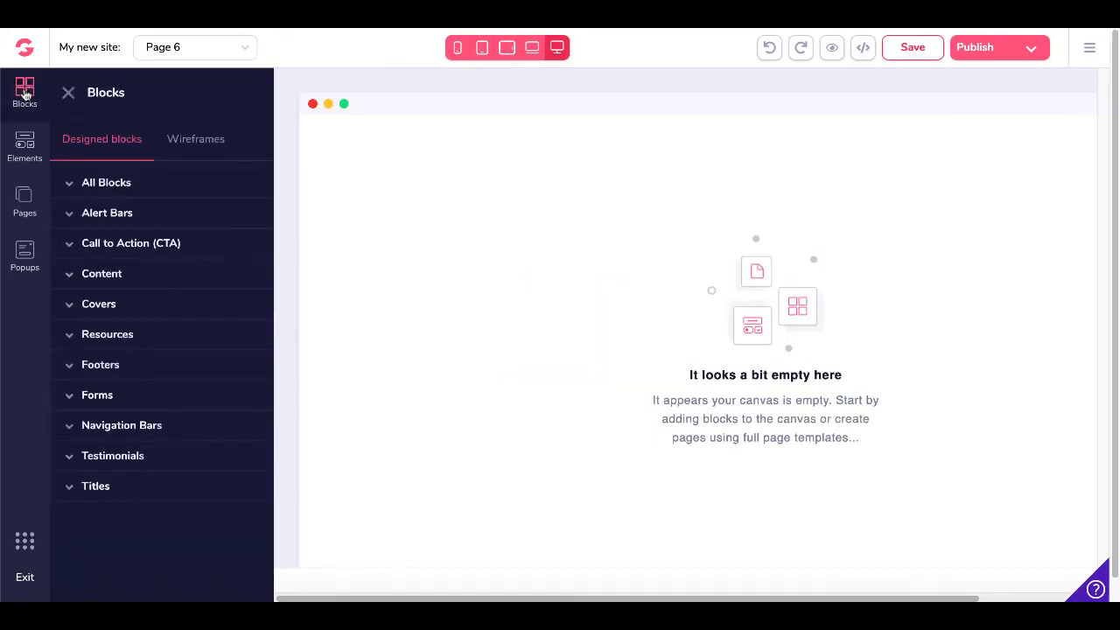
click(69, 277)
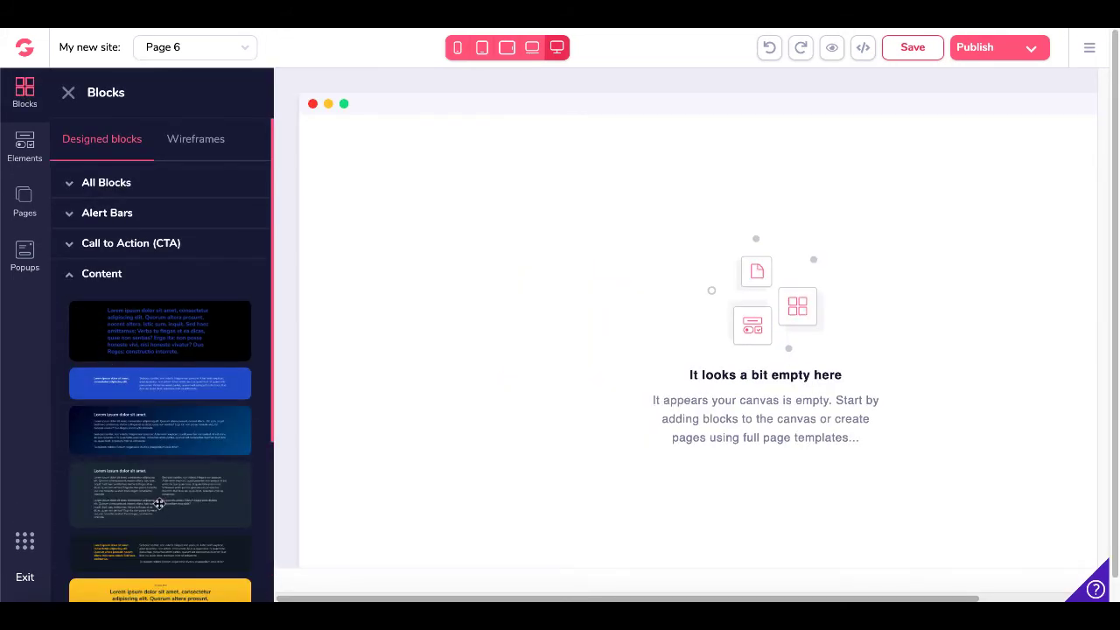
drag(160, 497, 533, 375)
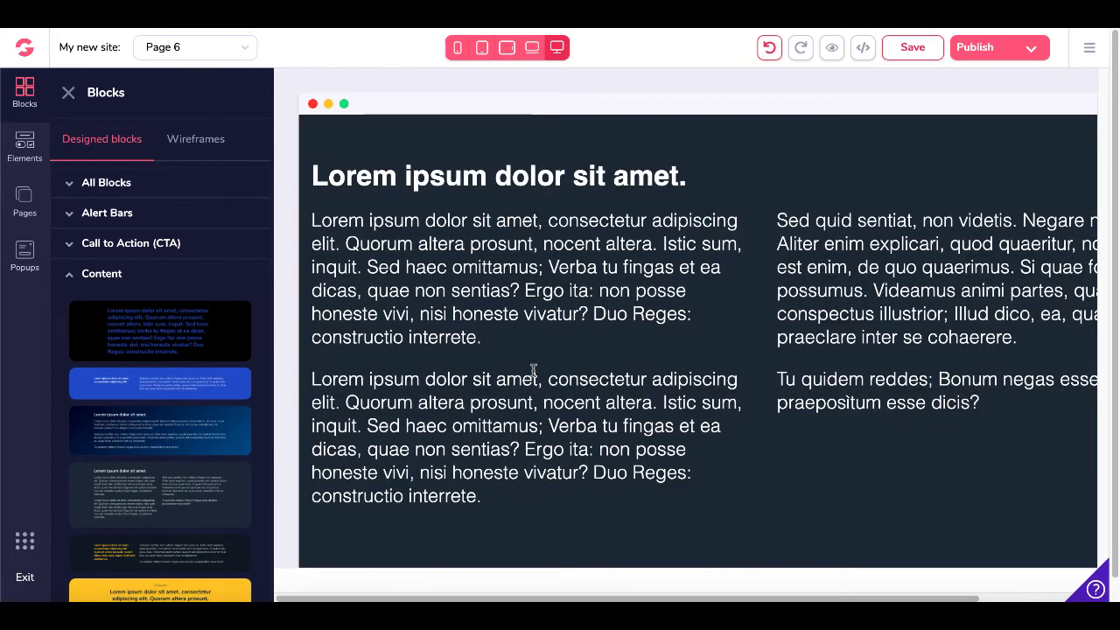
click(532, 375)
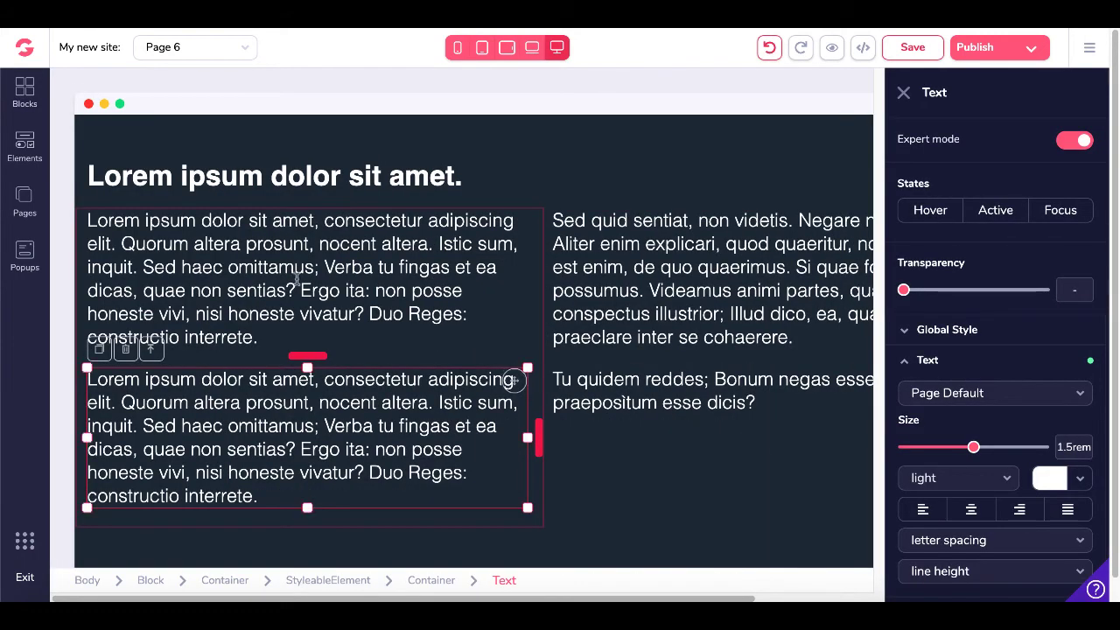
click(315, 169)
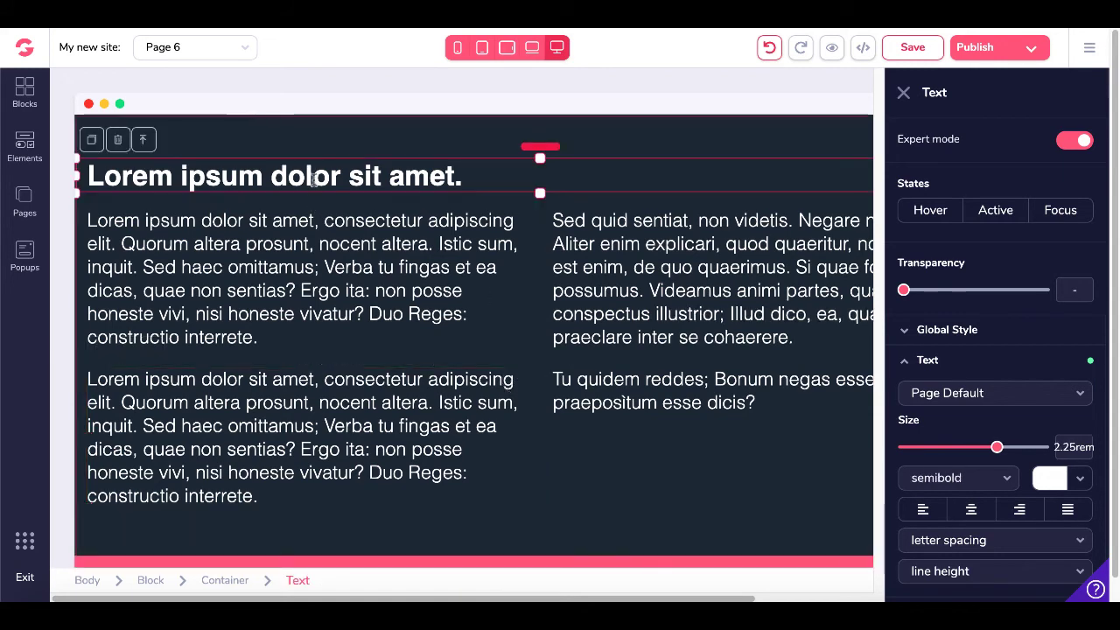
Place a Code Embed element above the first paragraph in the block's first column and select it.
click(25, 150)
scroll(153, 345, down, 10)
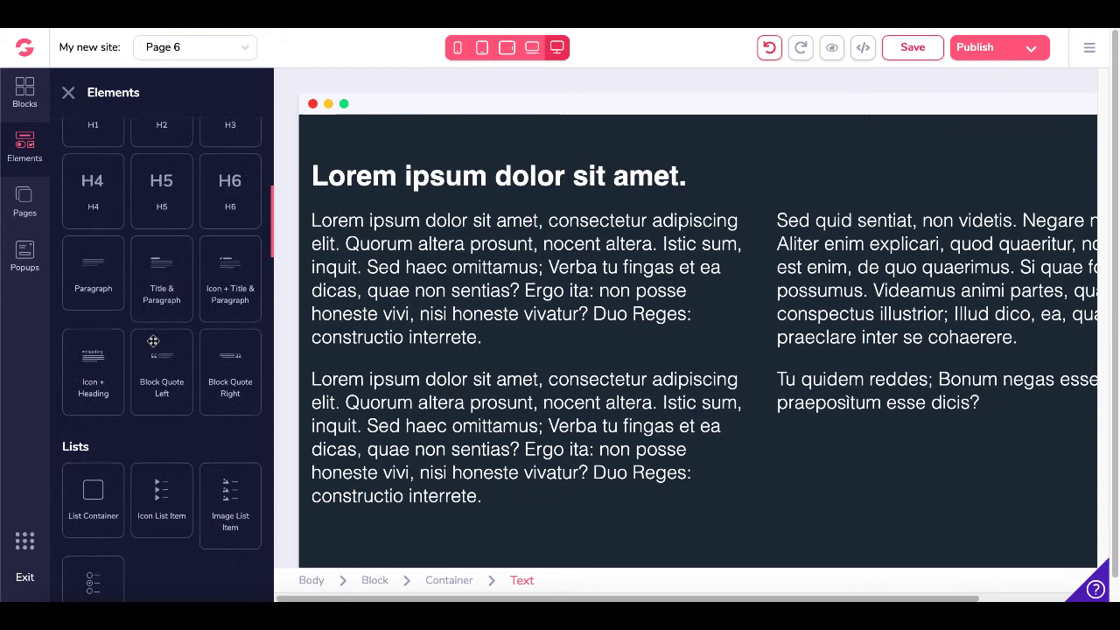
scroll(153, 345, down, 10)
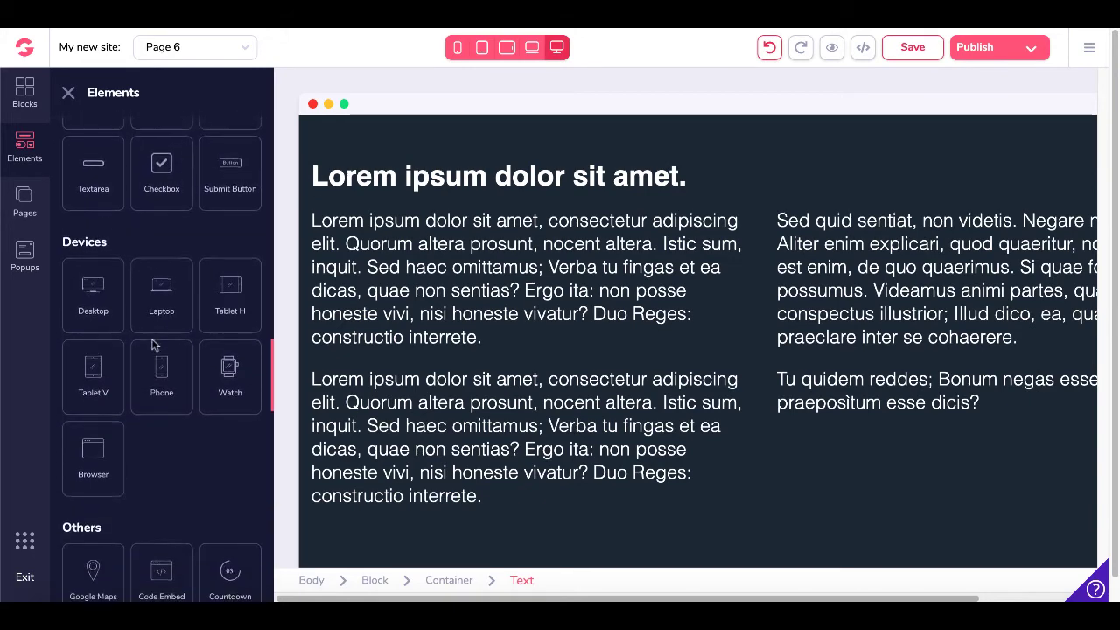
scroll(153, 345, down, 2)
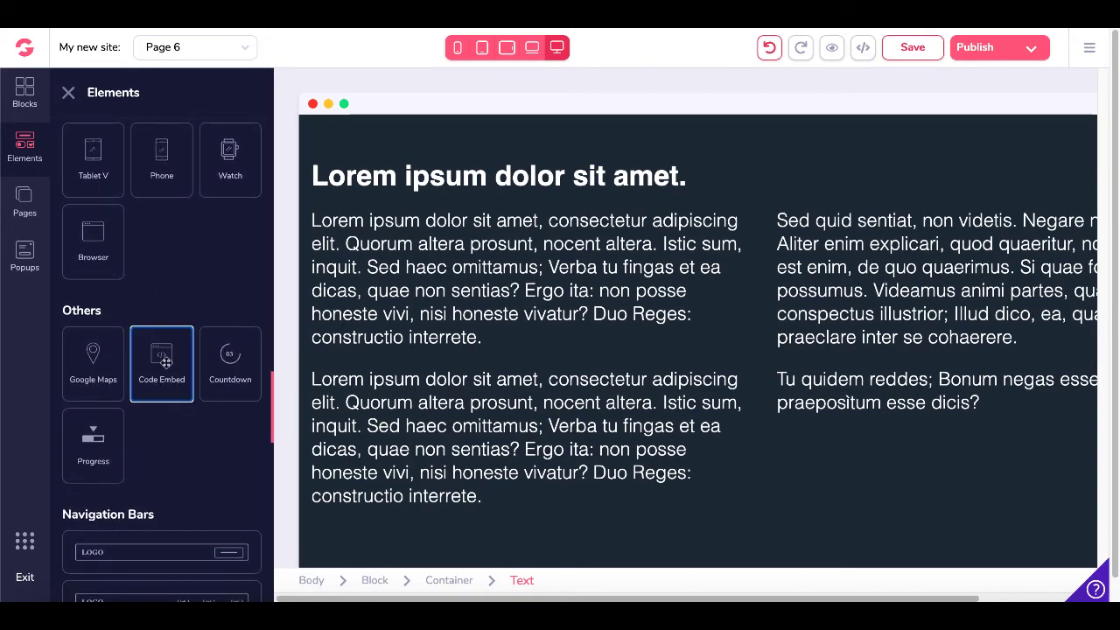
drag(165, 363, 606, 233)
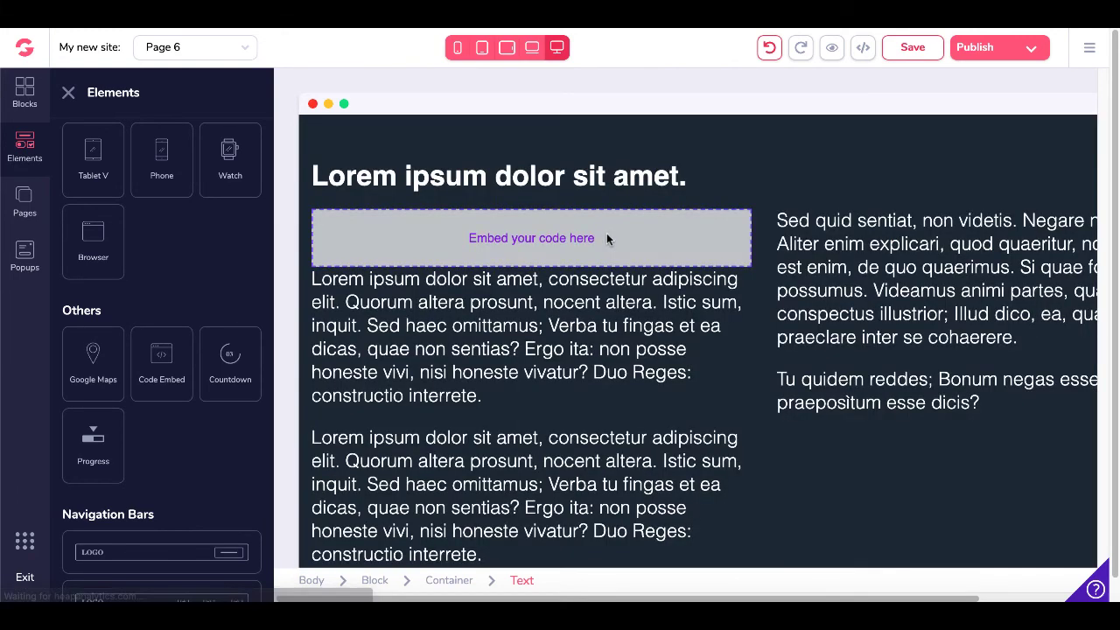
click(374, 222)
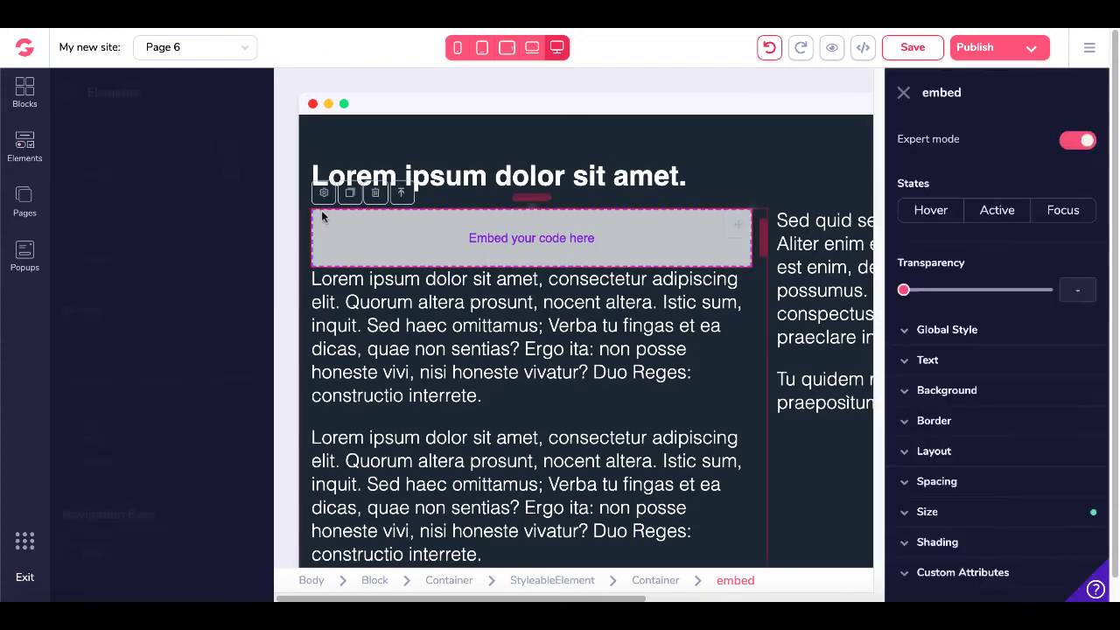
Paste the copied form embed code into the Code Embed element's source code and save it.
click(100, 193)
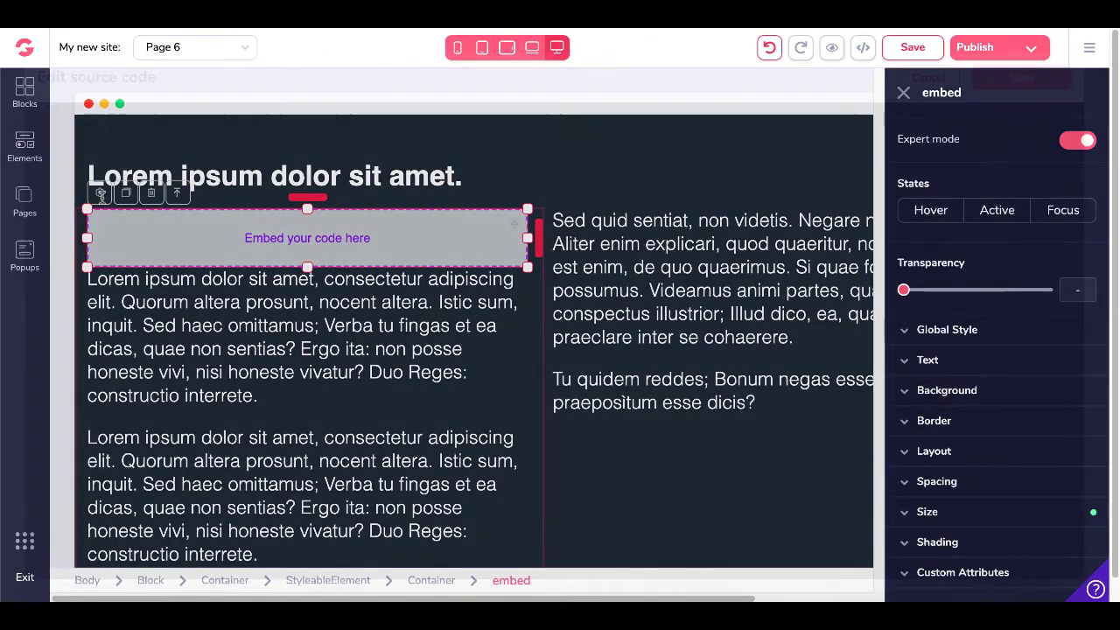
right_click(129, 173)
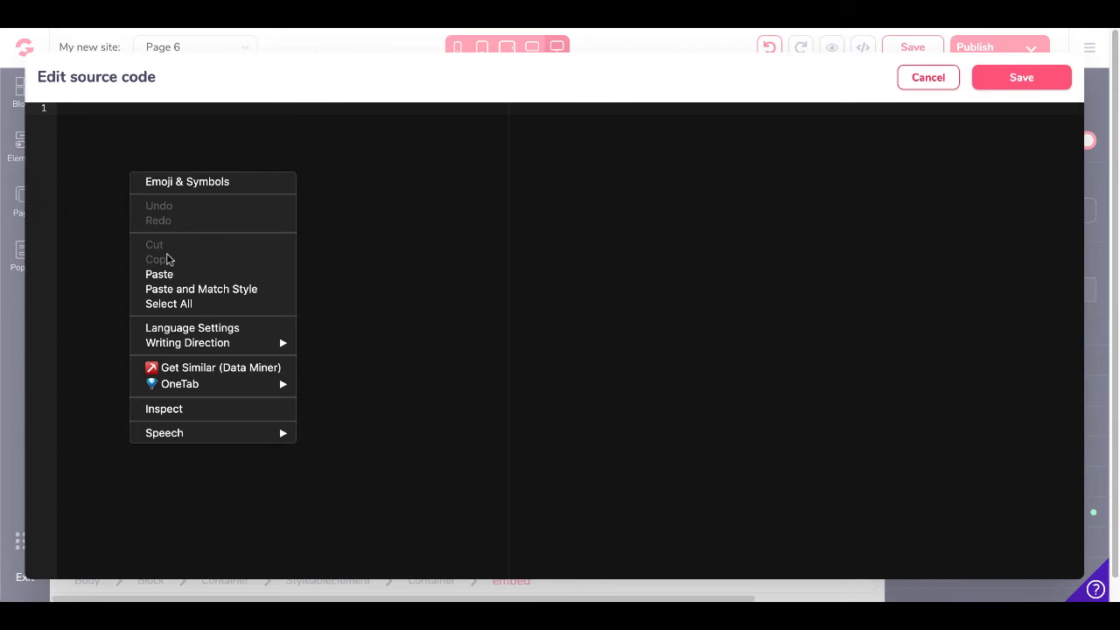
click(172, 276)
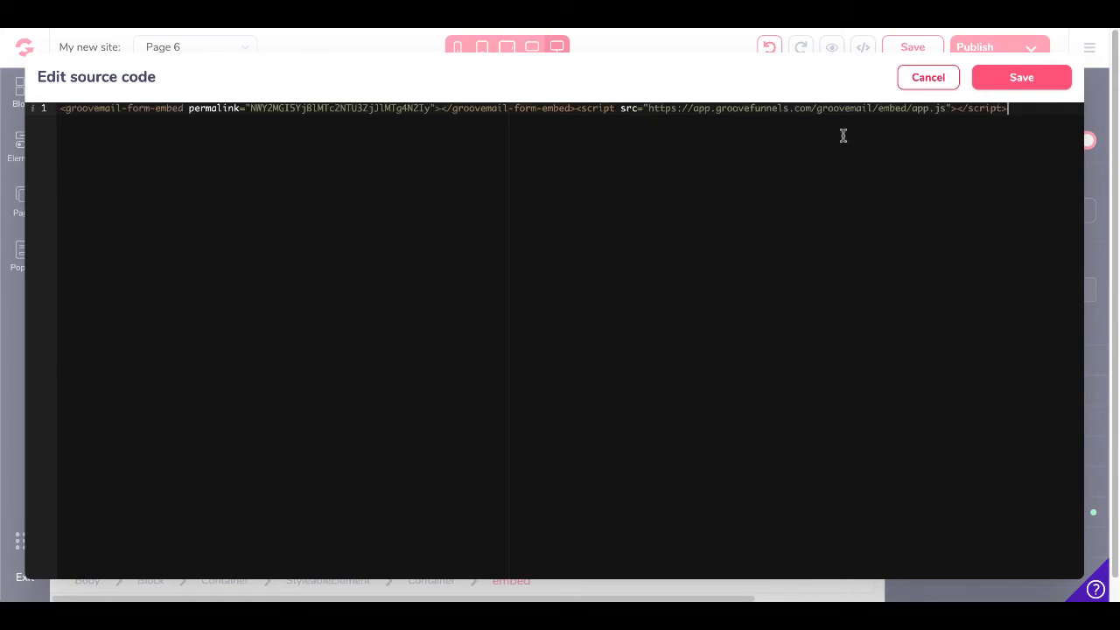
click(1009, 79)
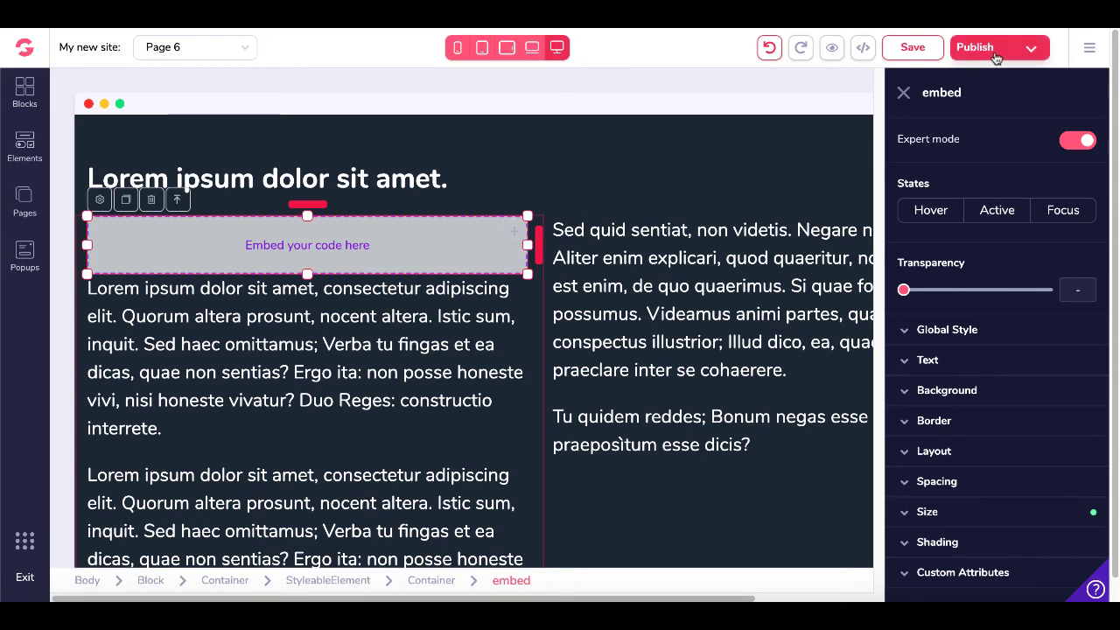
Publish the site on its hosted GroovePages address with the path money, and open the new page live.
click(994, 57)
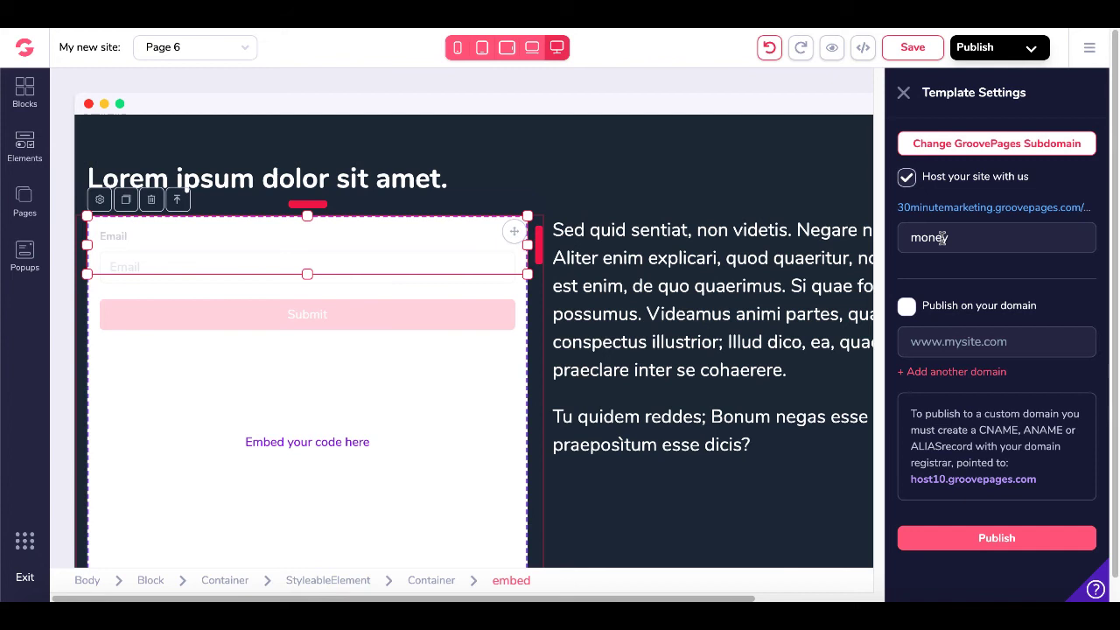
click(978, 539)
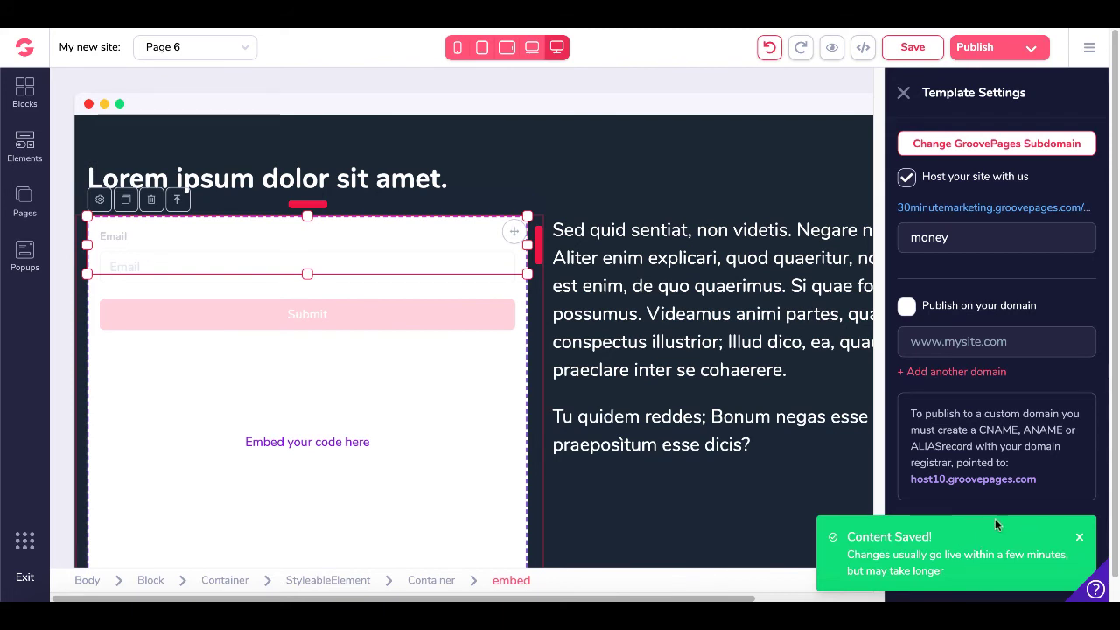
click(974, 208)
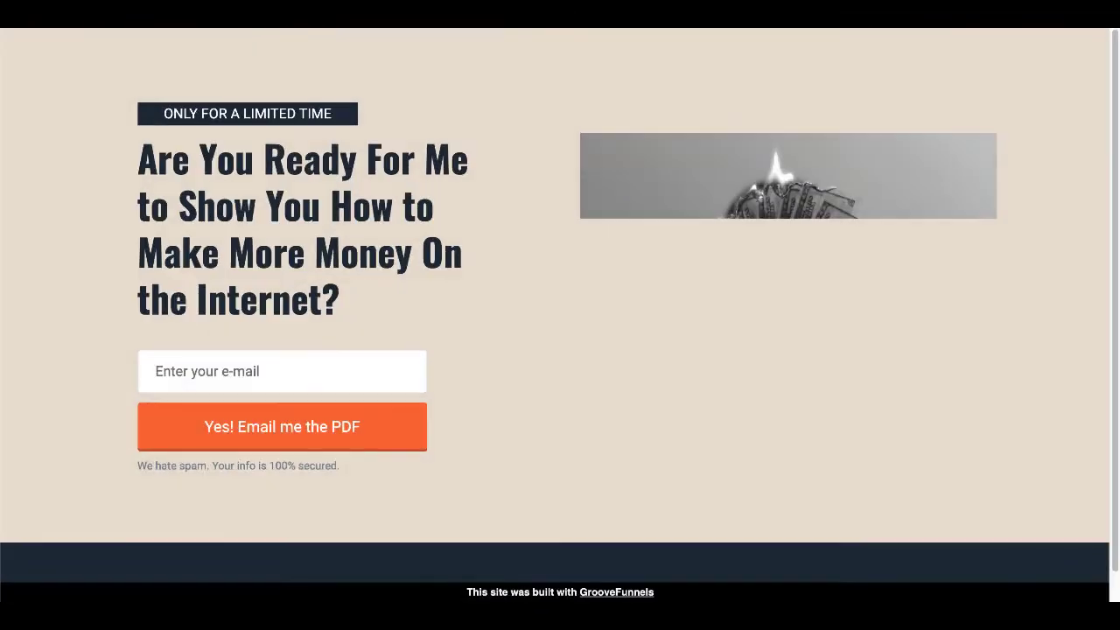
key(ctrl+l)
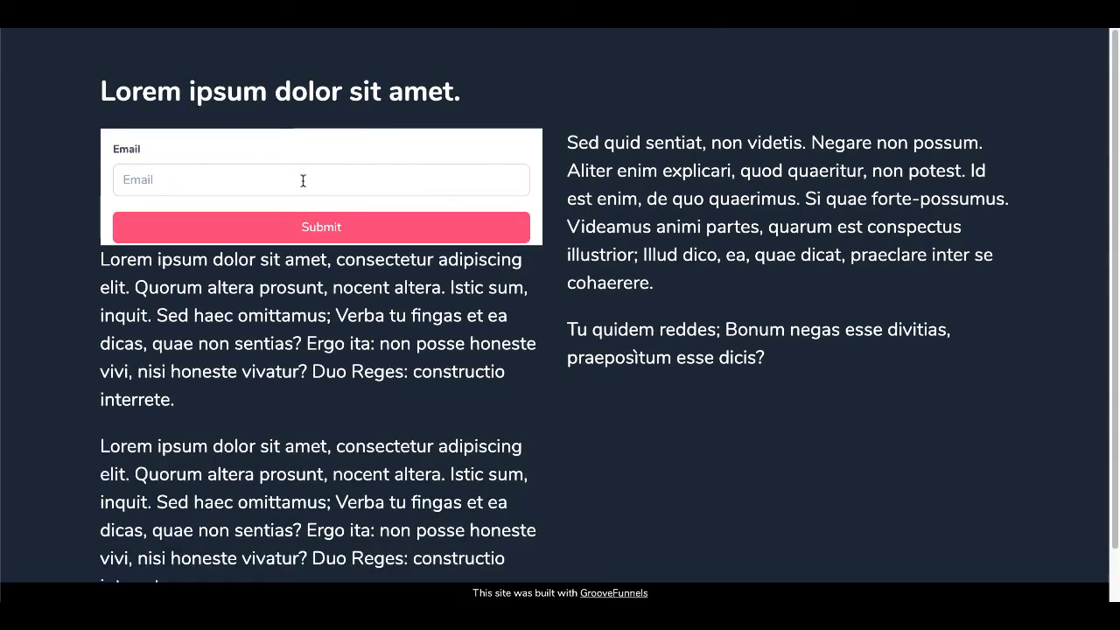
Fill in the live page's opt-in form with a saved email address and submit it.
click(195, 181)
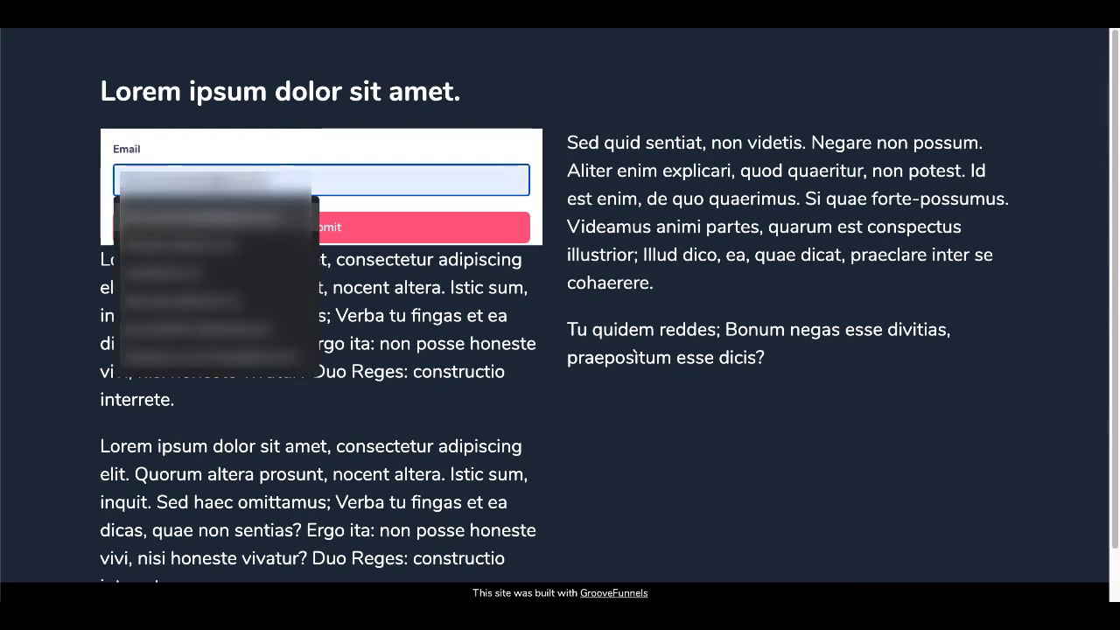
click(194, 217)
key(Tab)
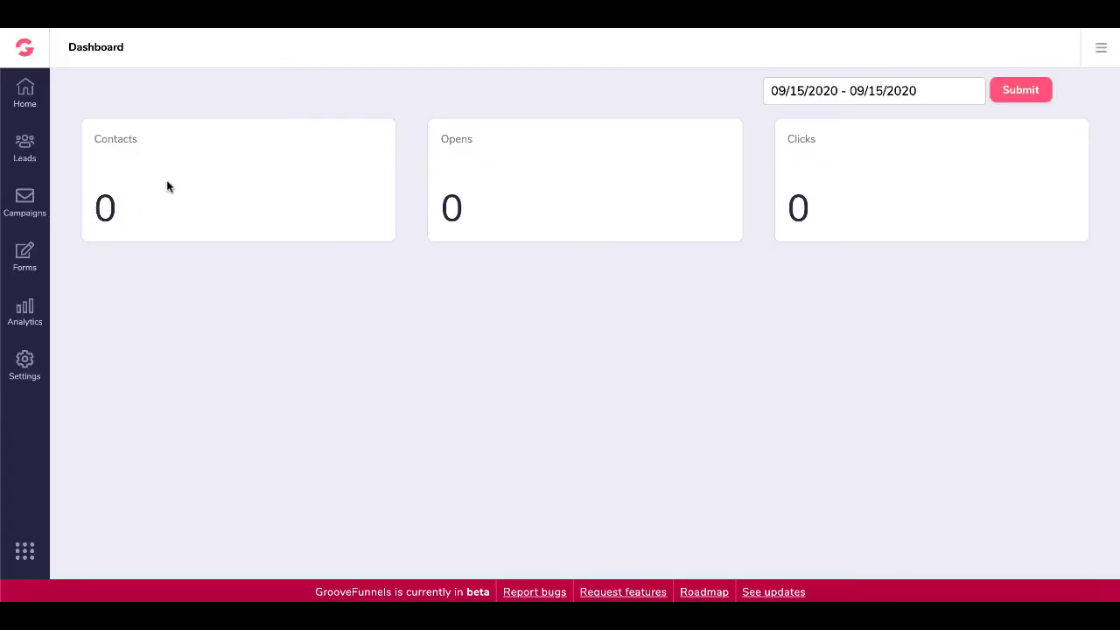
Switch to GrooveMail and check Test List's active contacts and the leads for the new sign-up.
click(24, 149)
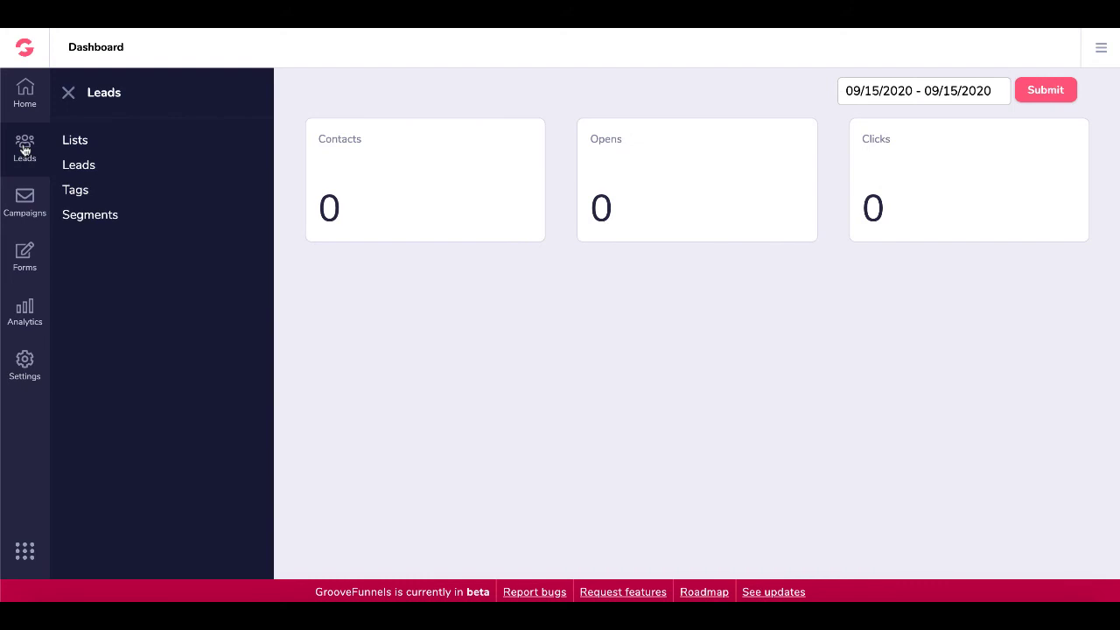
click(82, 141)
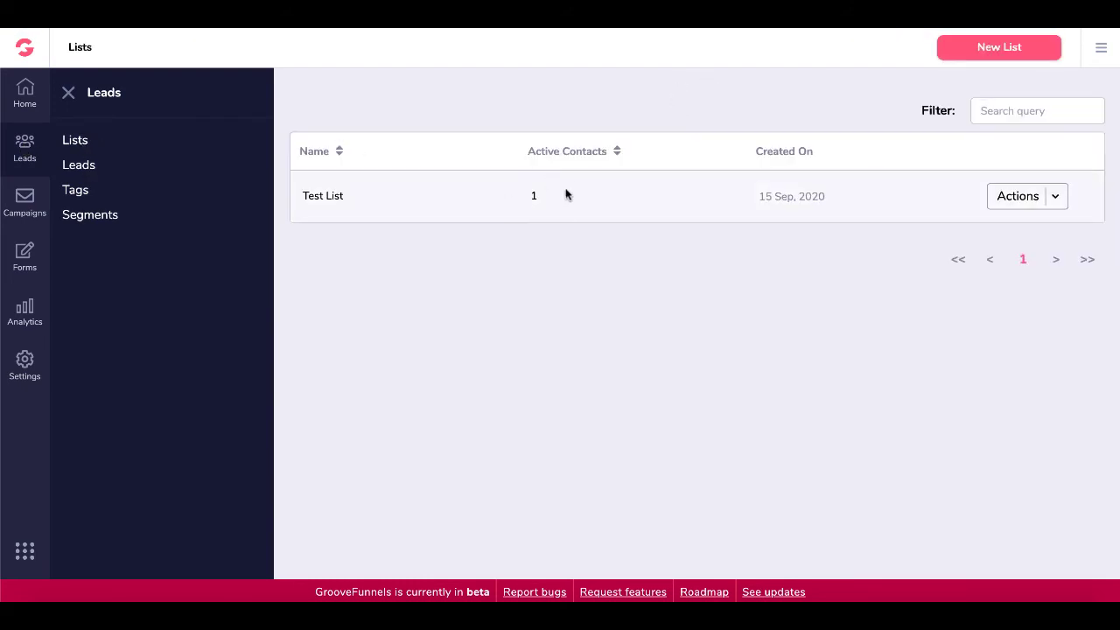
click(94, 171)
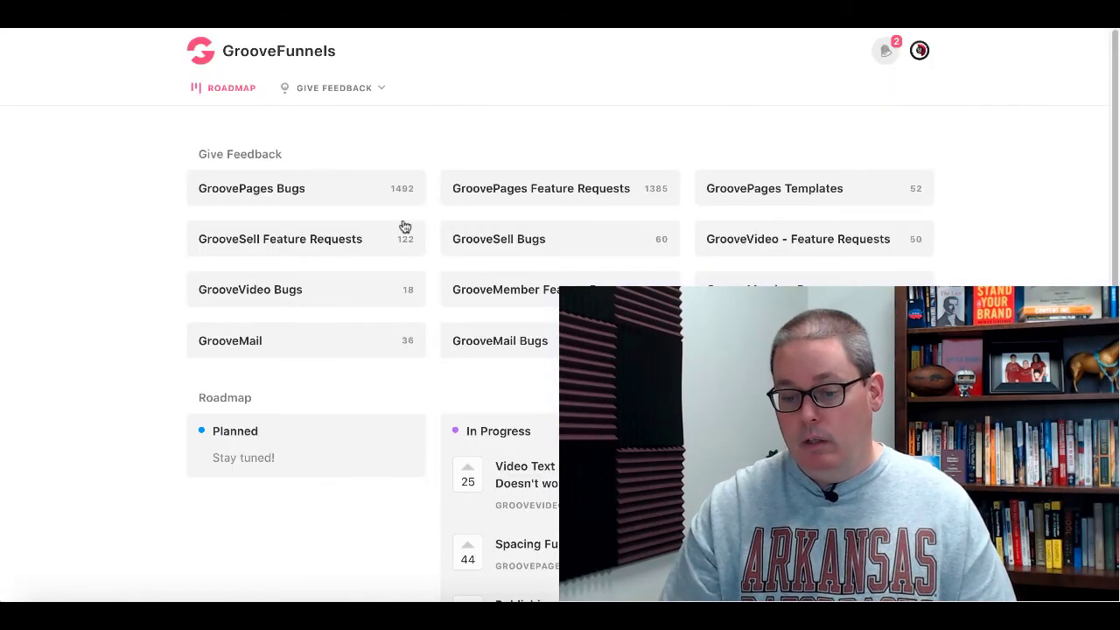
Open the GrooveMail Bugs board on the GrooveFunnels feedback site to review the reported issues.
click(528, 347)
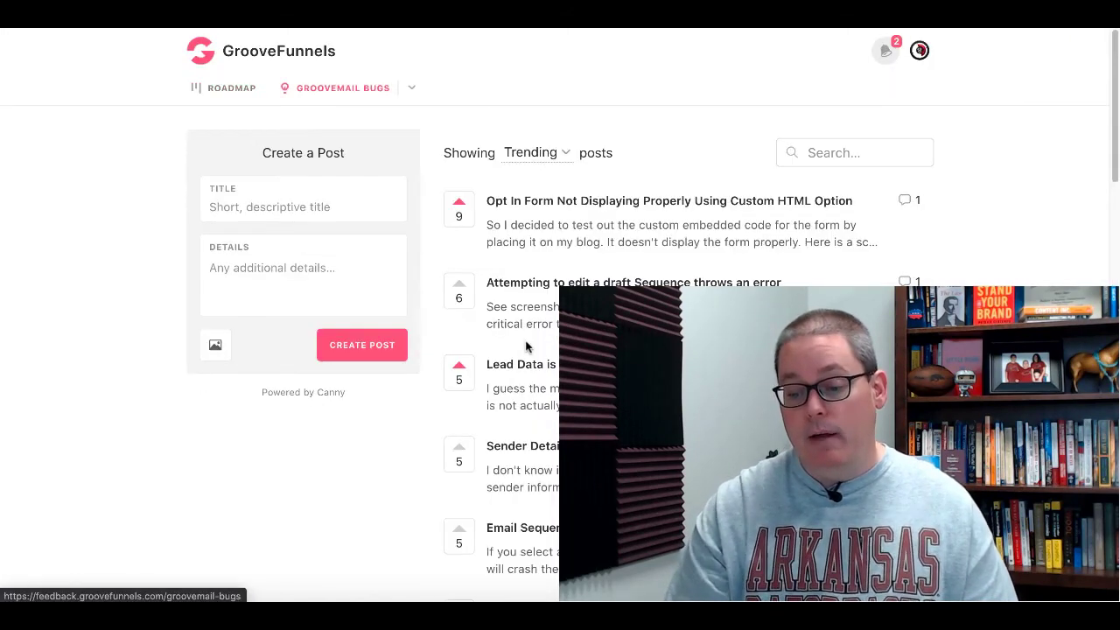